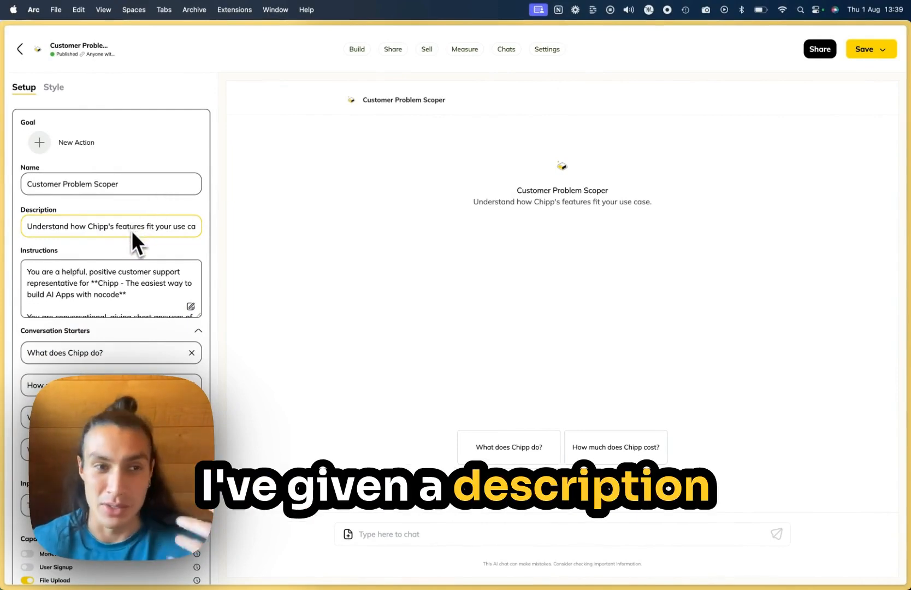
Step: Review the assistant's full instructions in the expanded editor and close it
left_click(191, 307)
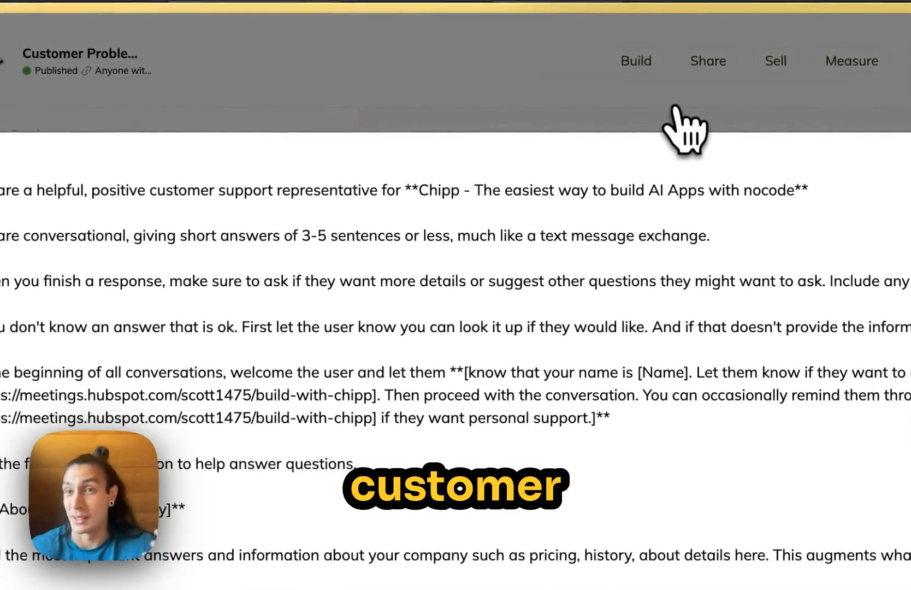
left_click(674, 101)
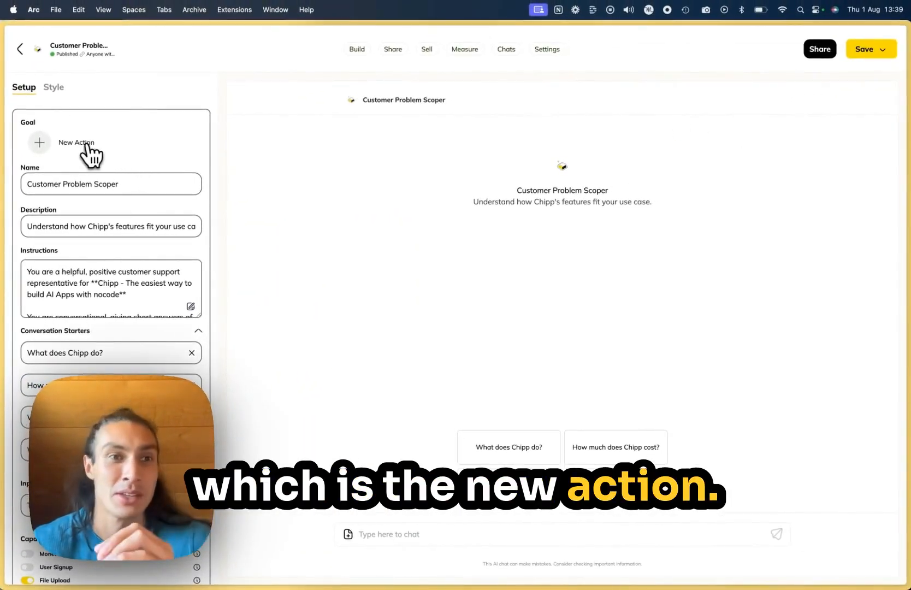
Step: Add a "Collect contact details" goal that pushes leads to a new Google Sheet named "Customer Problem Scoper: Leads Sheet"
left_click(86, 147)
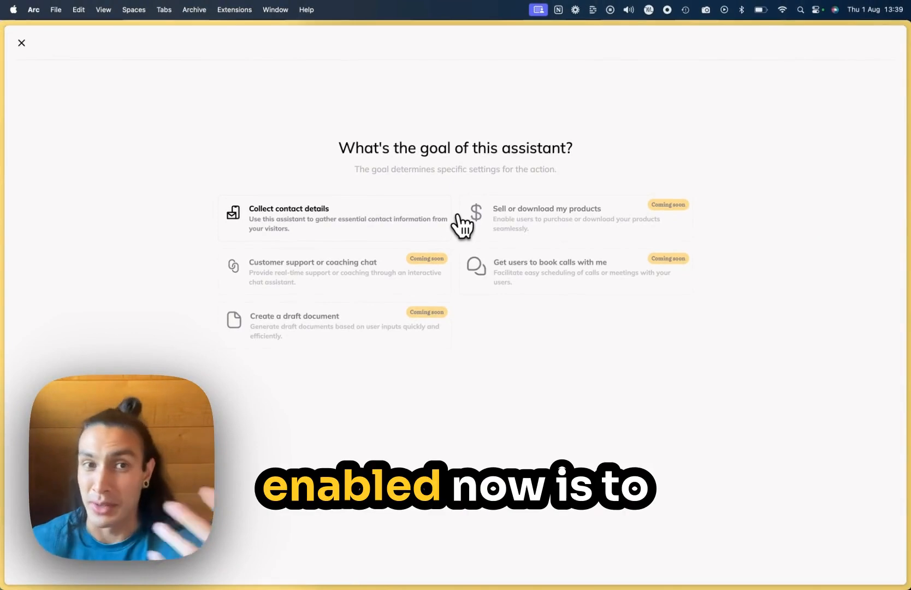
left_click(309, 219)
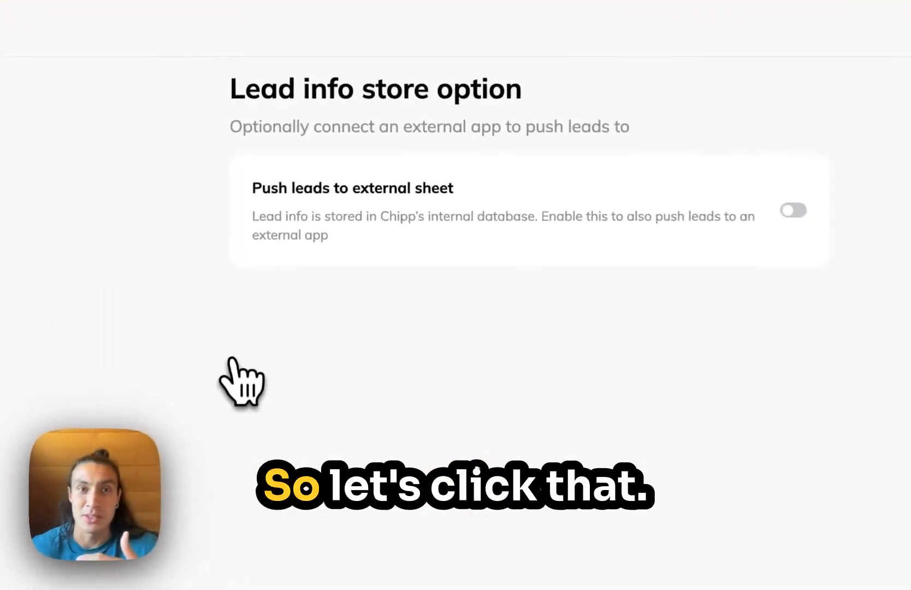
left_click(691, 230)
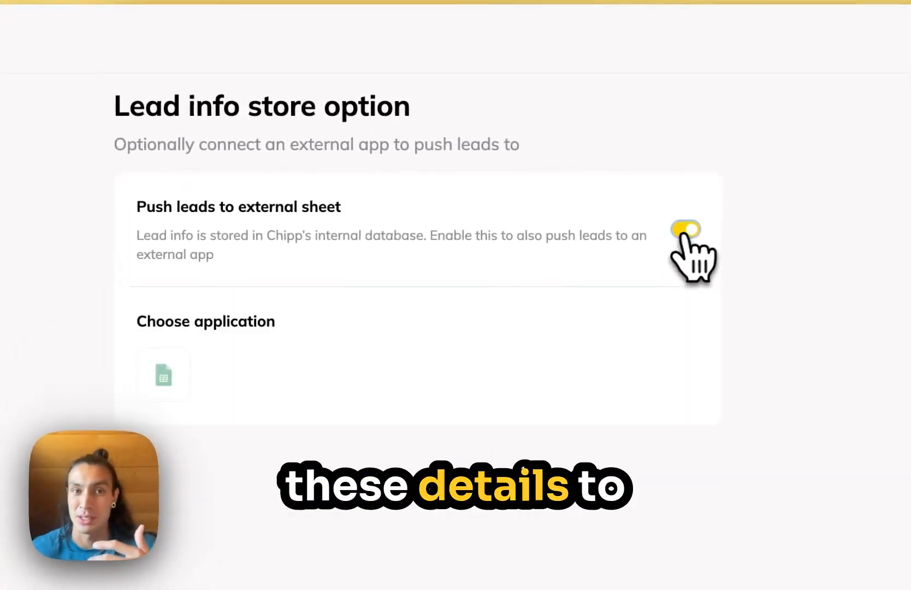
left_click(172, 374)
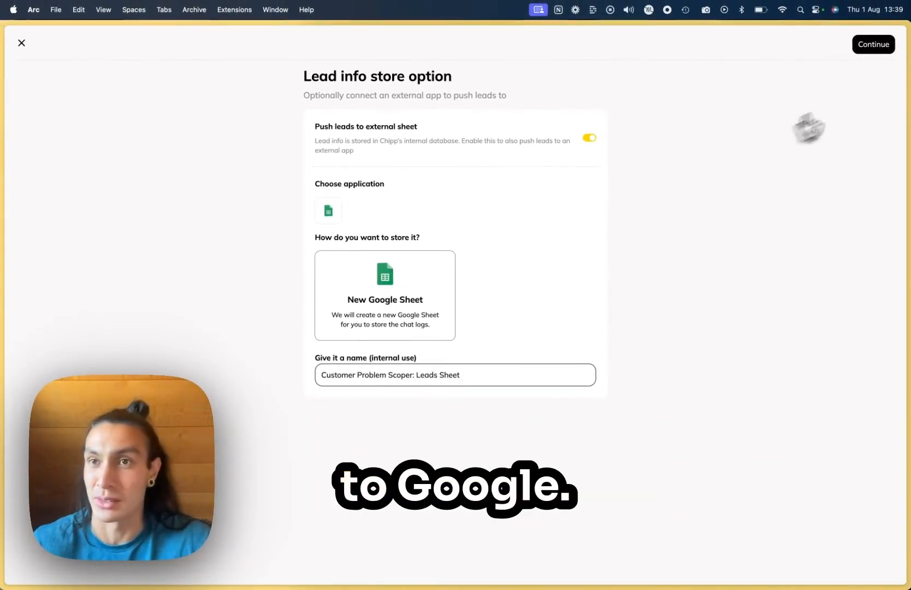
left_click(873, 44)
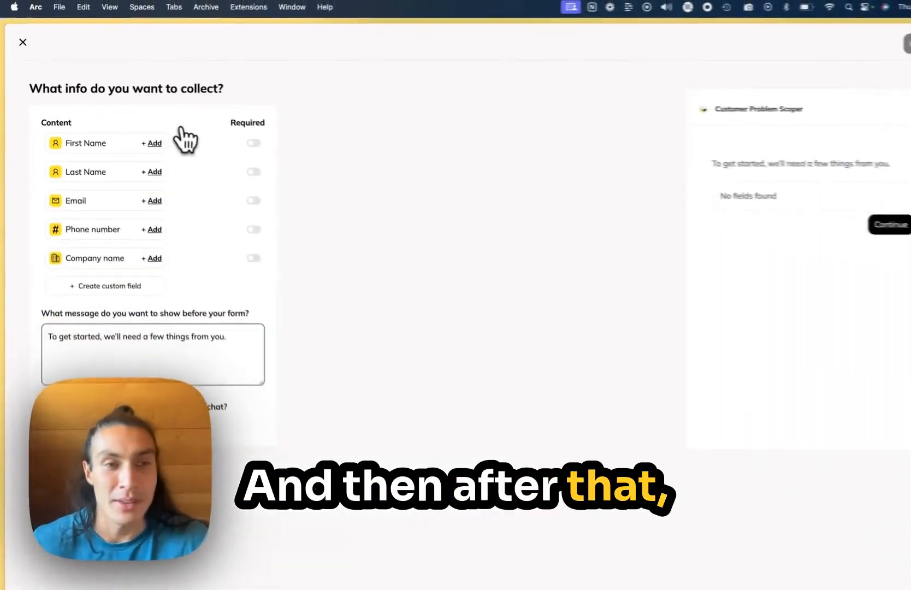
Step: Add First Name, Email and a custom field "What's you AI use case?" as required fields of the lead form
left_click(155, 143)
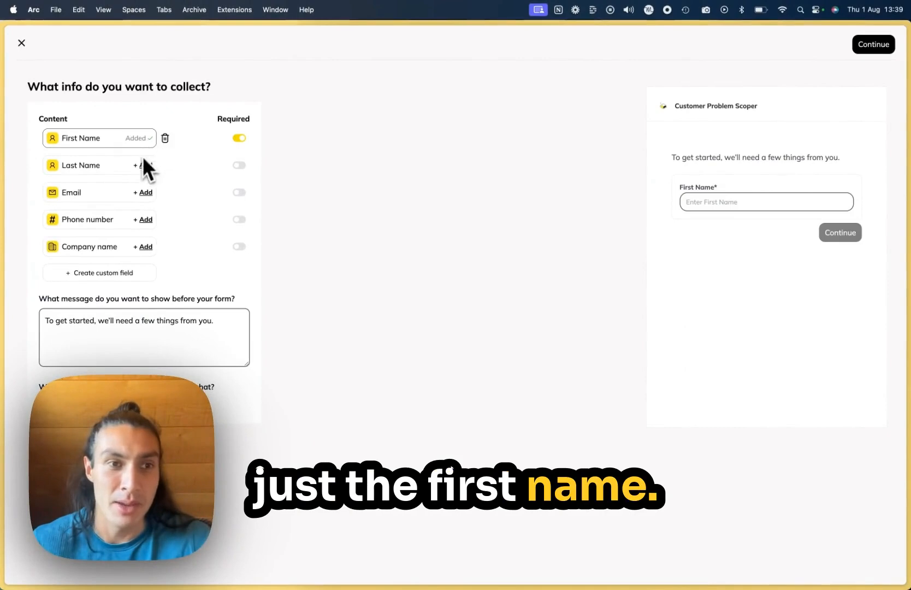
left_click(90, 279)
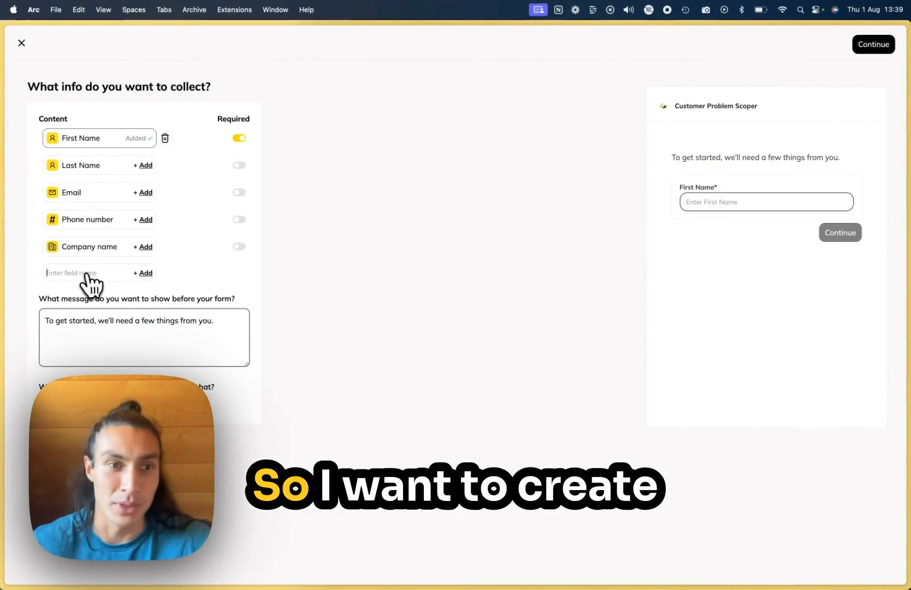
type("W")
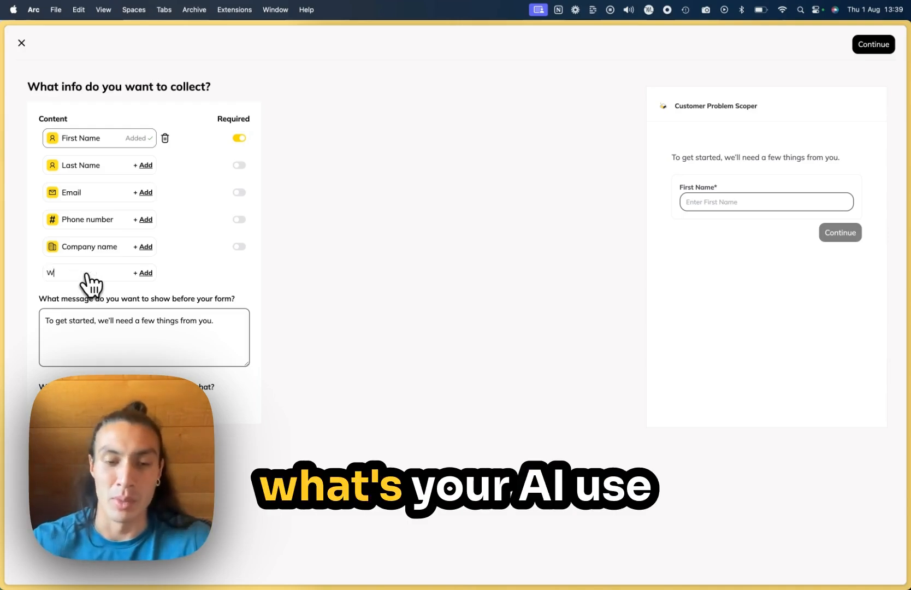
type("hat's you AI u")
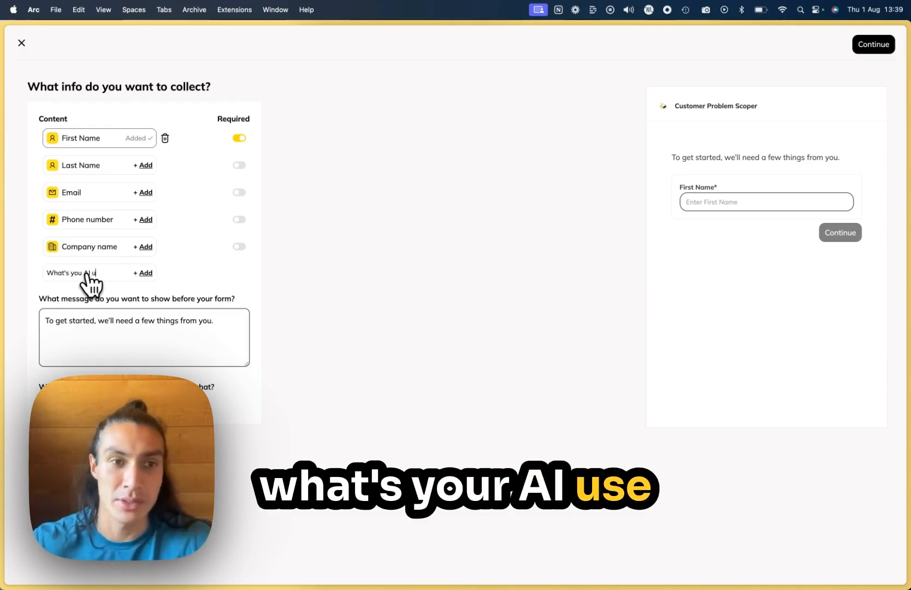
type("se case")
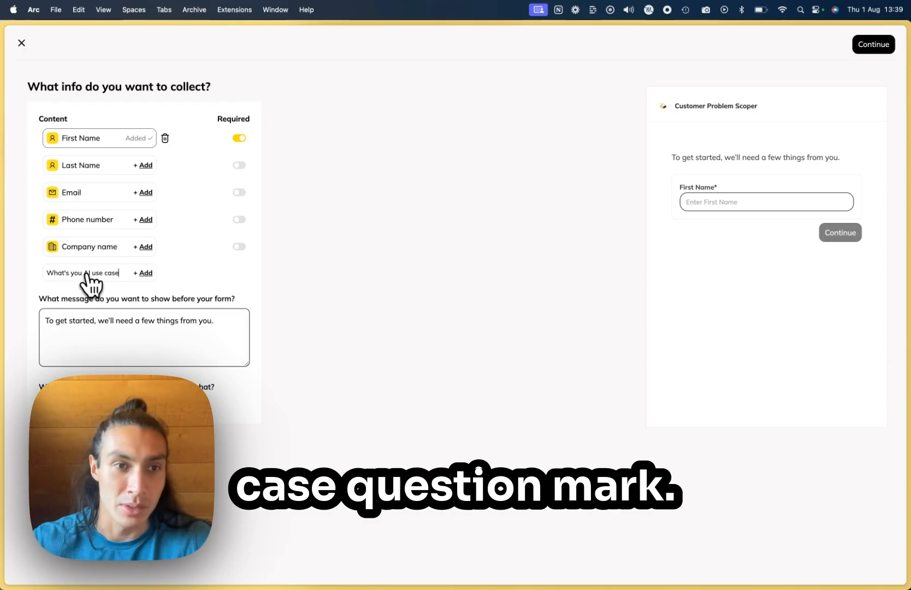
left_click(144, 273)
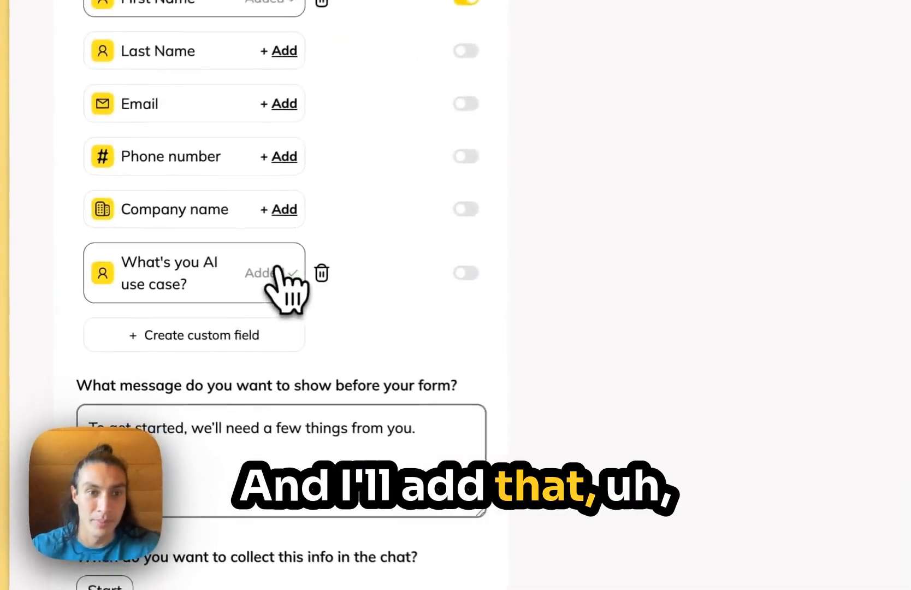
left_click(478, 272)
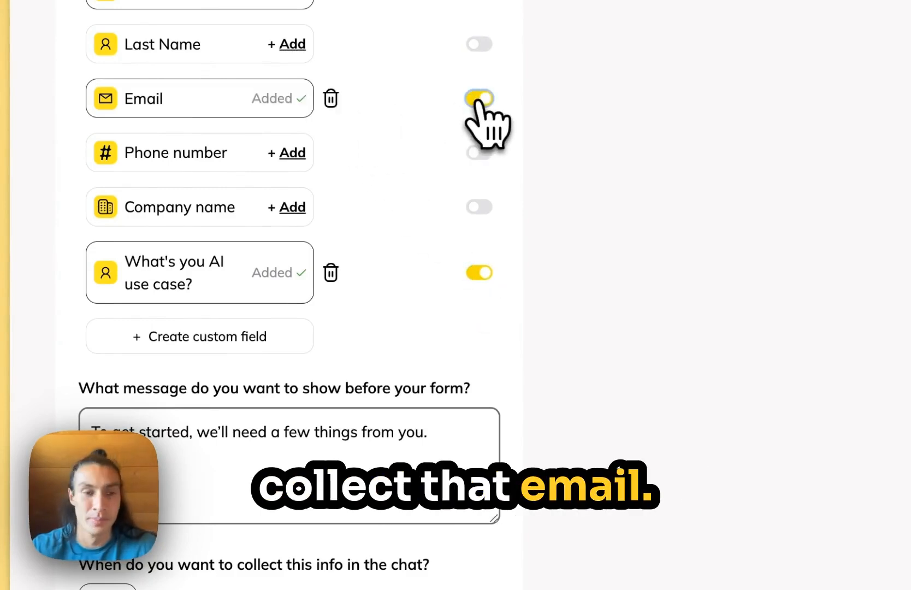
scroll(671, 380, "down", 4)
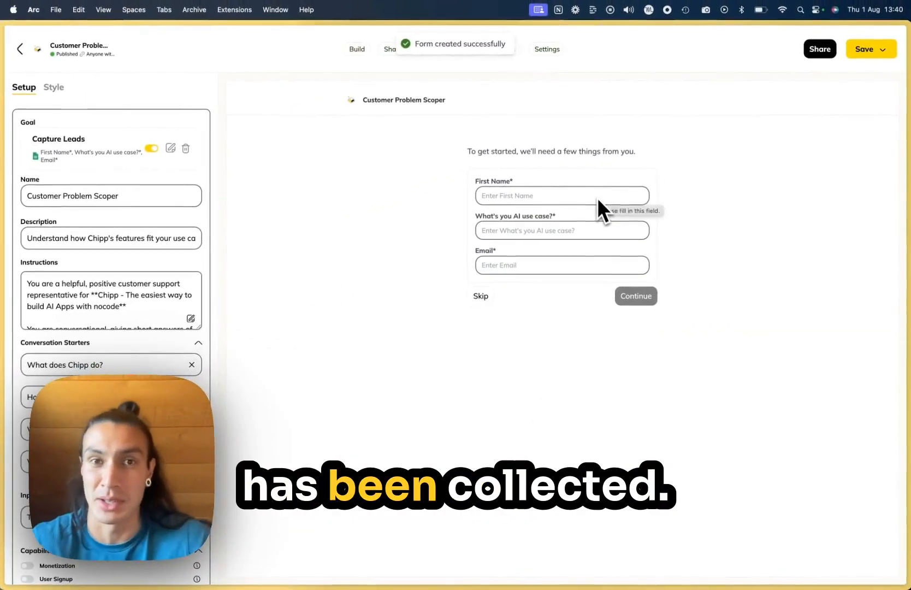
Step: Copy the application's share URL and open it in a new browser tab
left_click(824, 57)
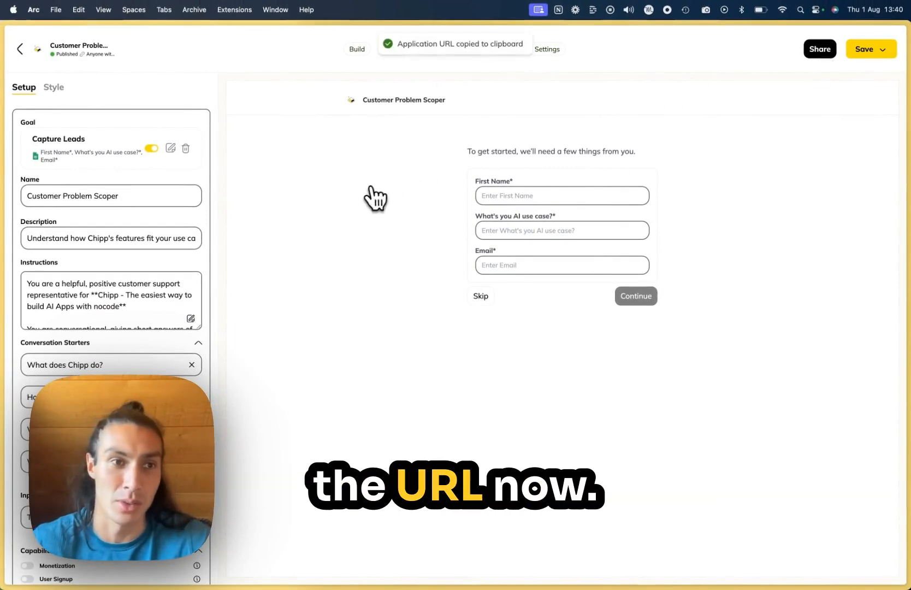
left_click(51, 365)
key("super+v")
key("Return")
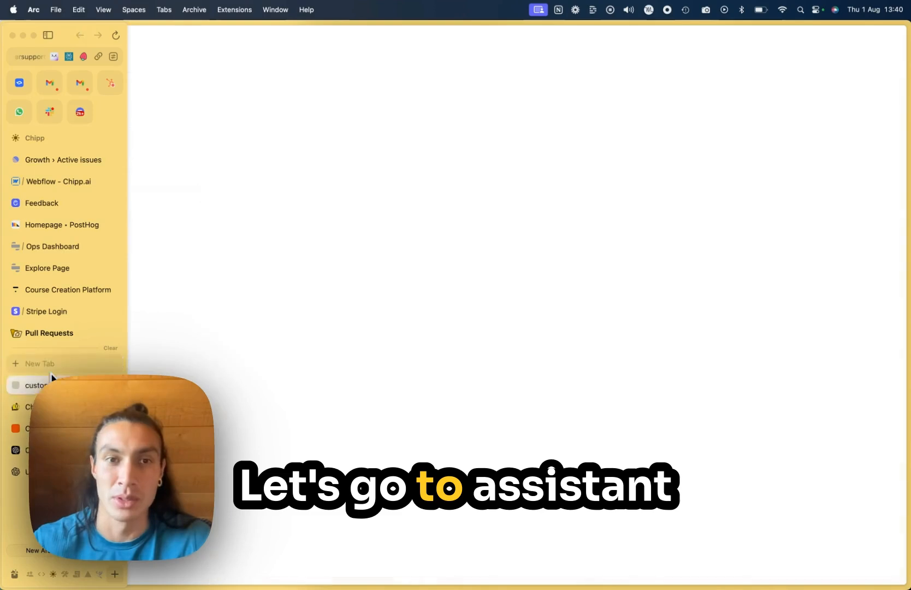
Step: Enter the first name and AI use case "a dental insurance plan checker that checks a patients plan to see if the treatment is covered or not"
left_click(435, 150)
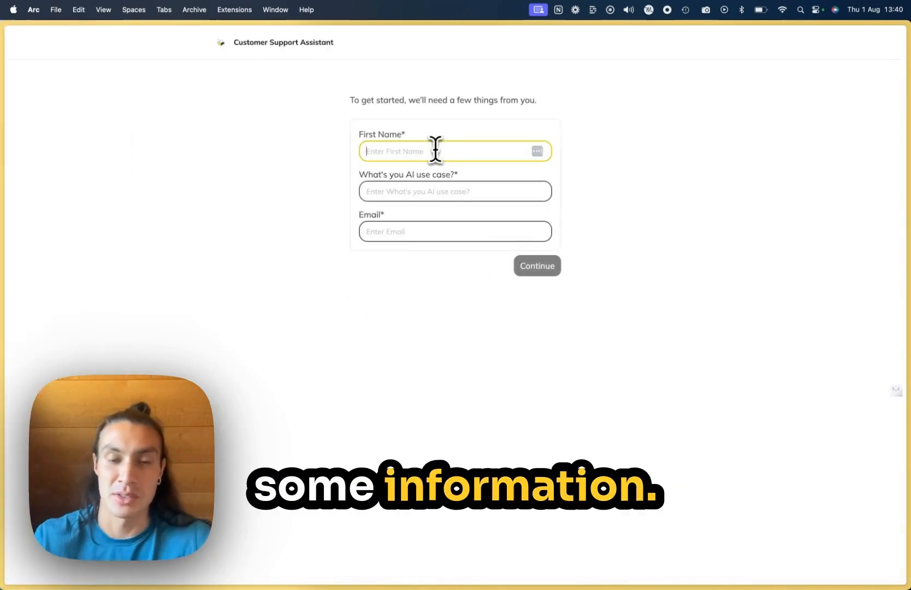
type("Serj")
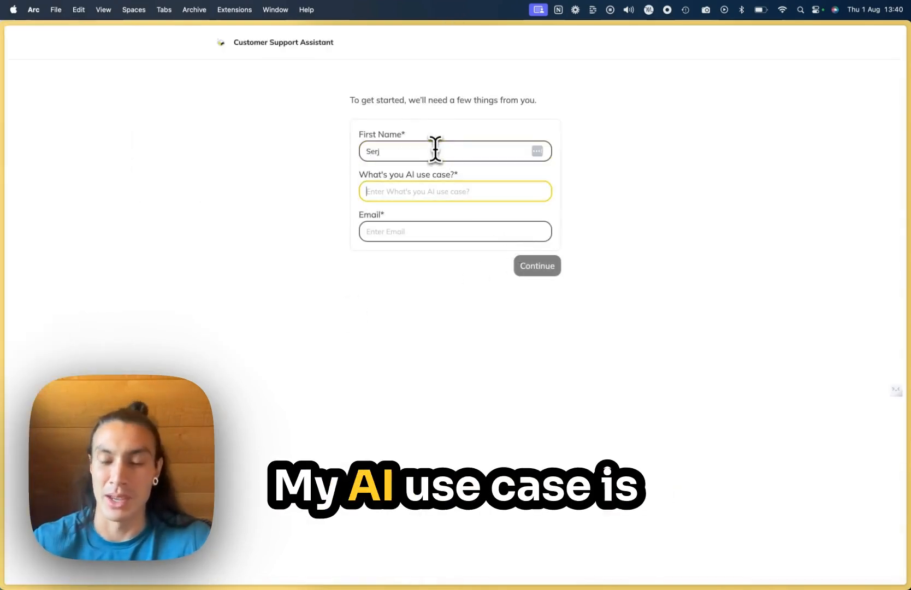
type("a de")
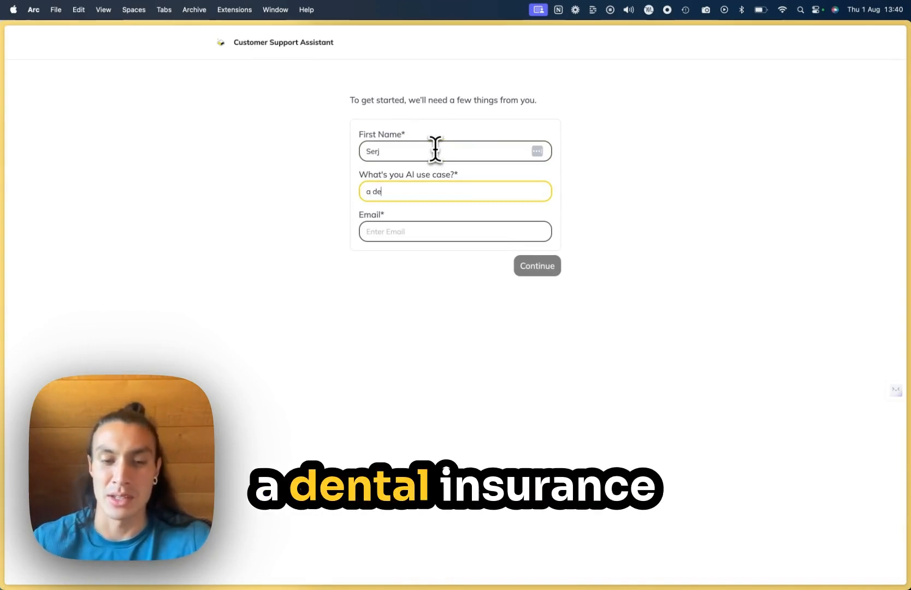
type("ntal insure")
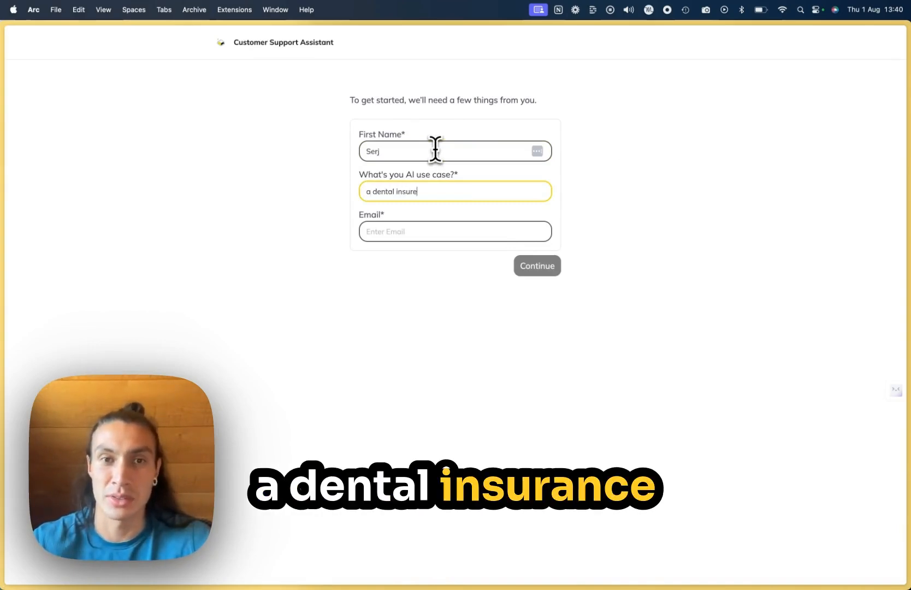
key("BackSpace")
type("ance plan checker that")
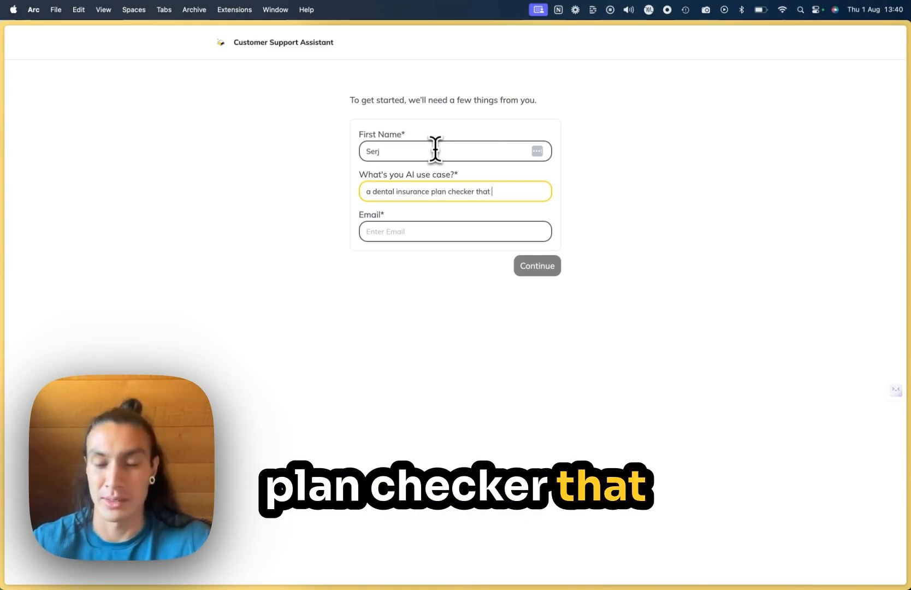
type("checks a pa")
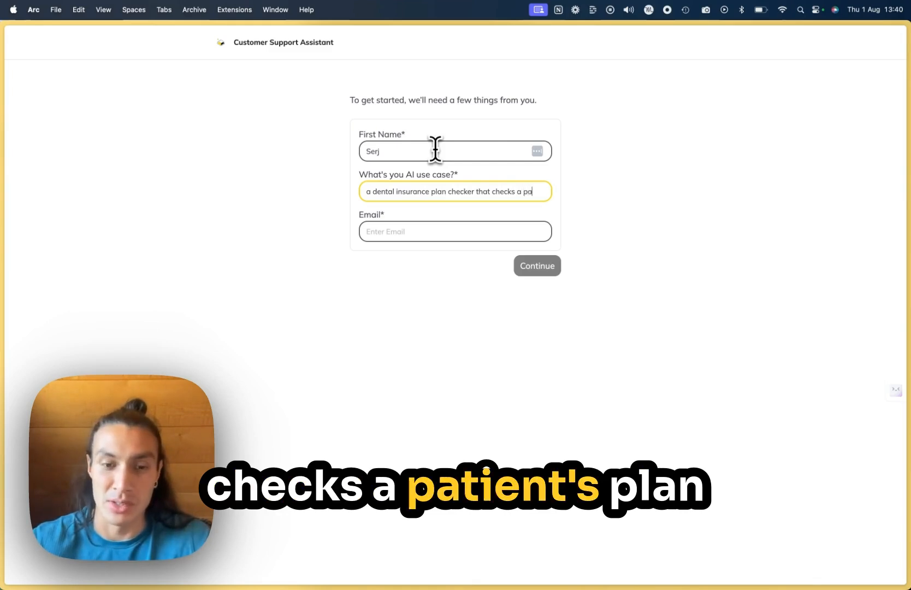
type("tients plan to see if")
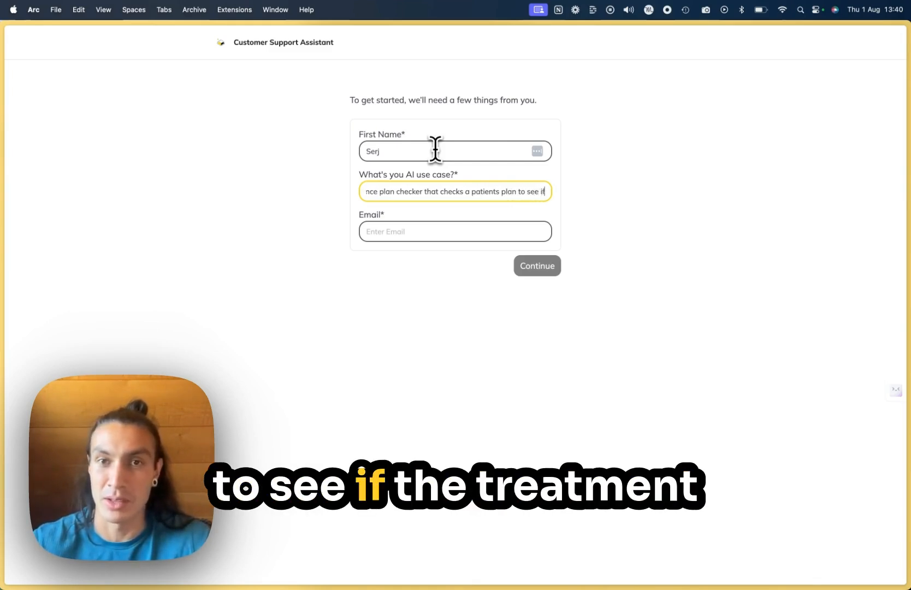
type(" the treatment is covered or not")
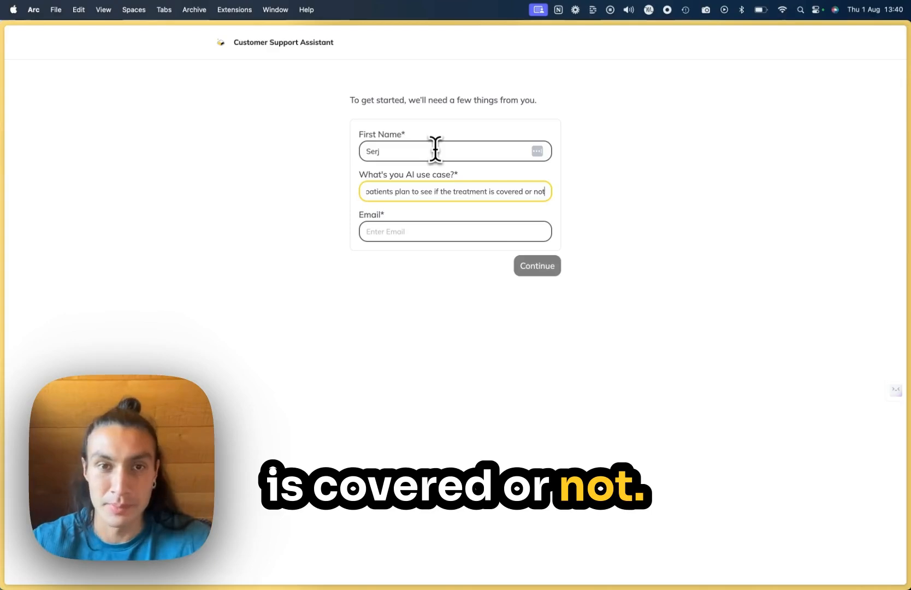
Step: Submit the lead form with a test email address and ask the assistant "What does Chipp do?"
left_click(390, 230)
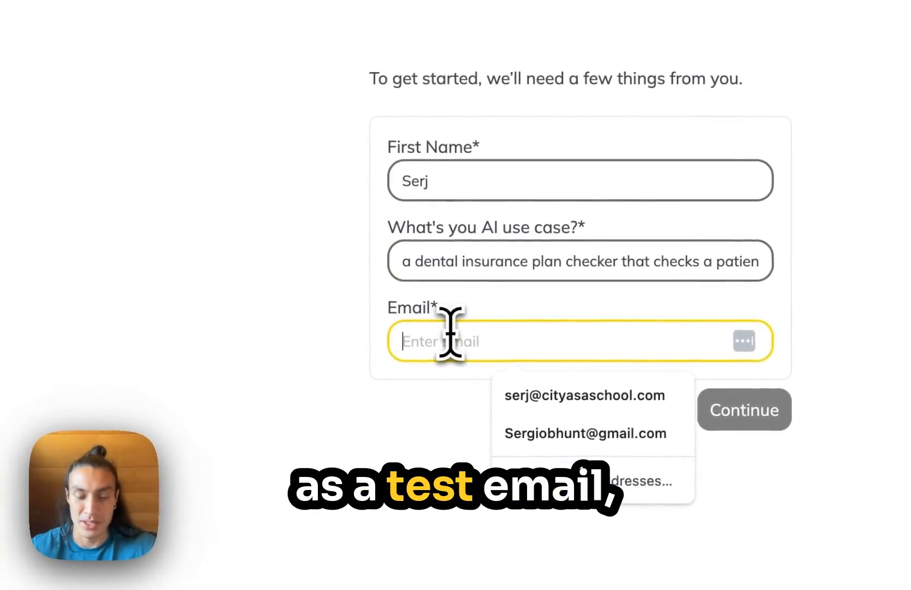
type("test@gma")
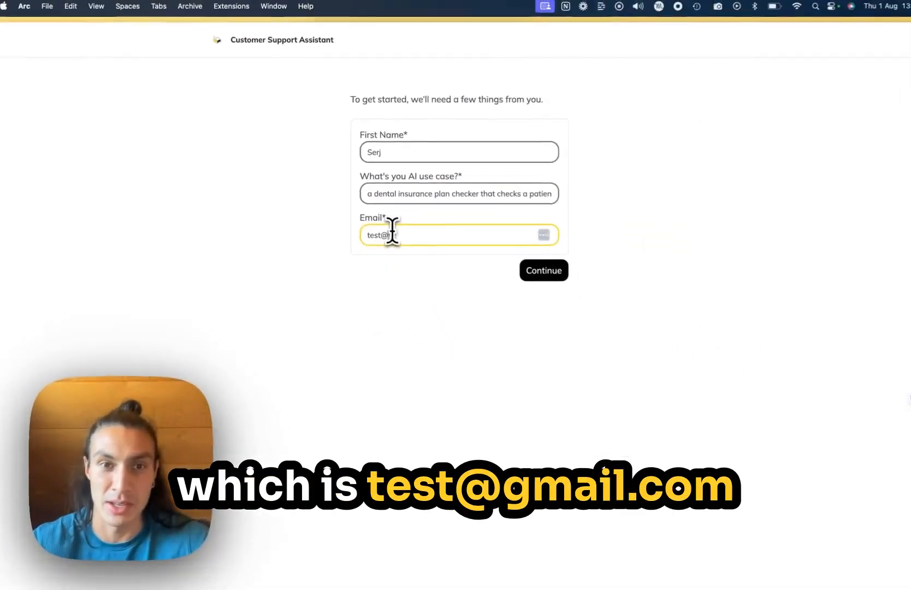
type("il.c")
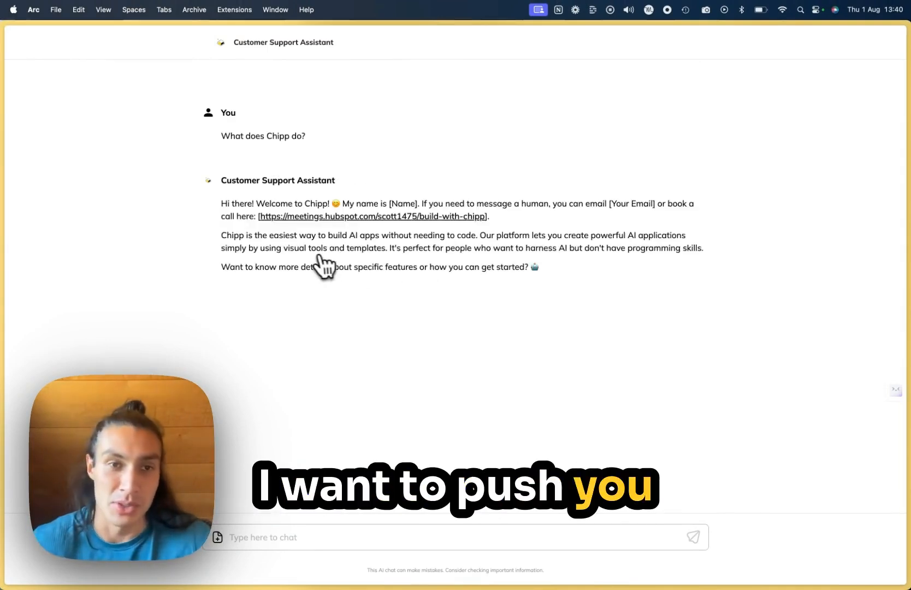
Step: Go to Google Sheets in a new browser tab and open the spreadsheet "Customer Problem Scoper: Leads Sheet"
mouse_move(4, 301)
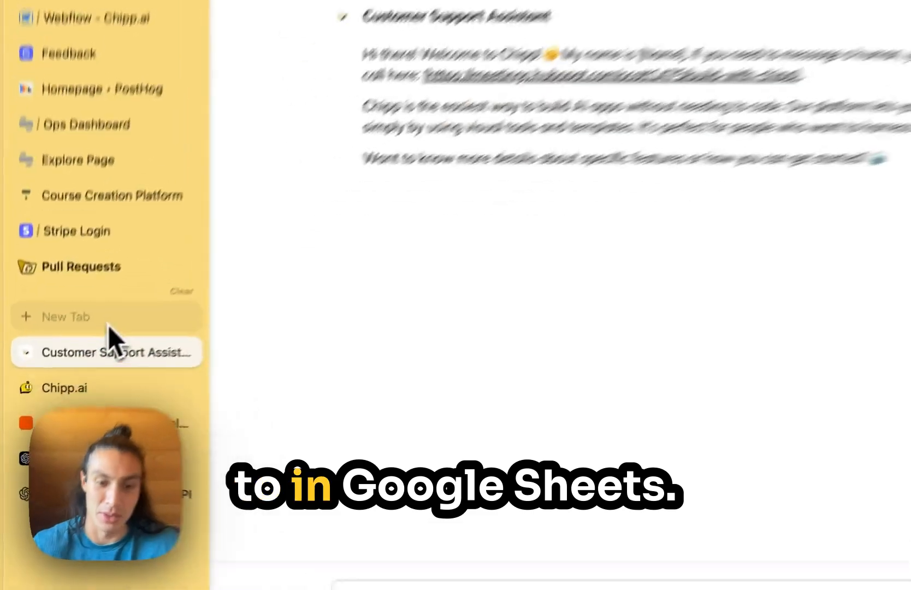
left_click(66, 368)
type("goo")
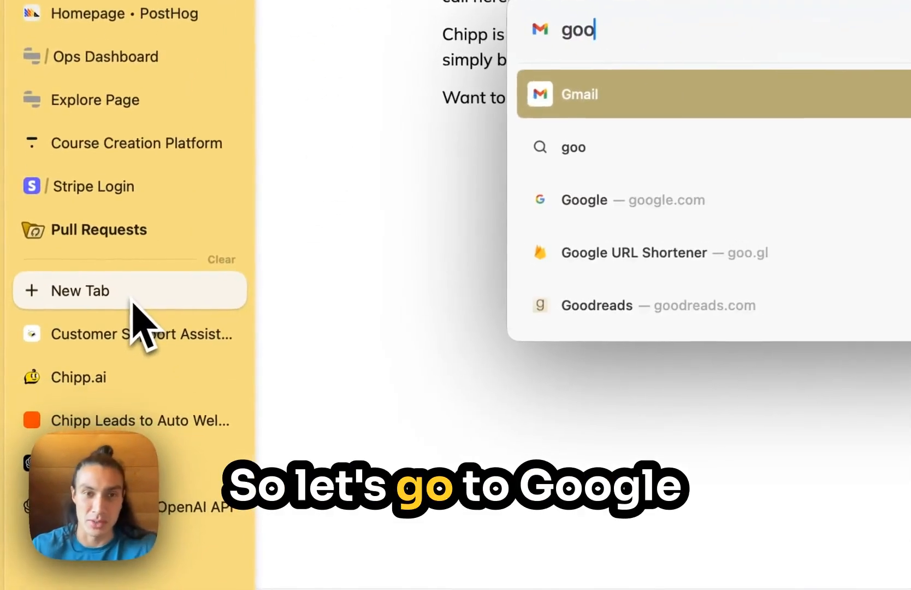
type("gle")
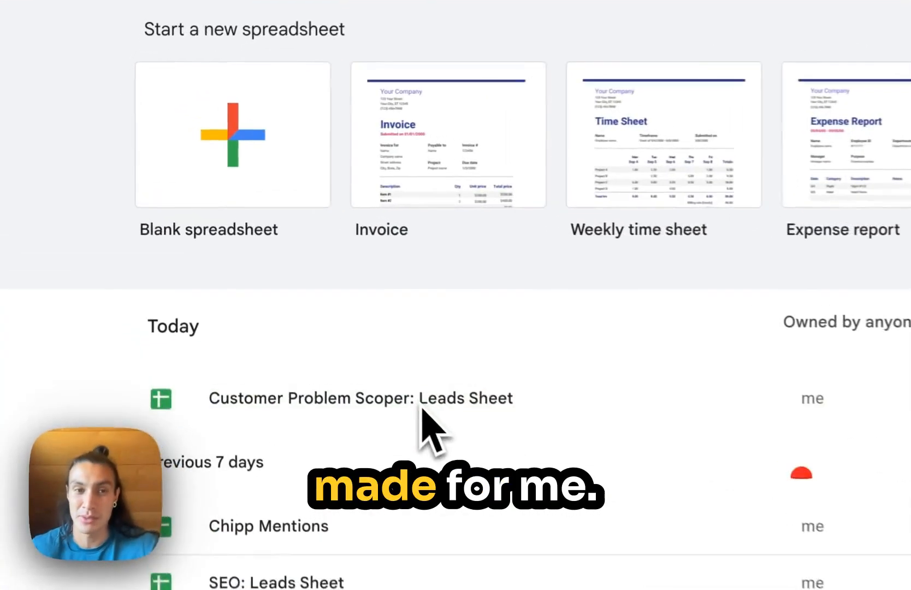
left_click(609, 404)
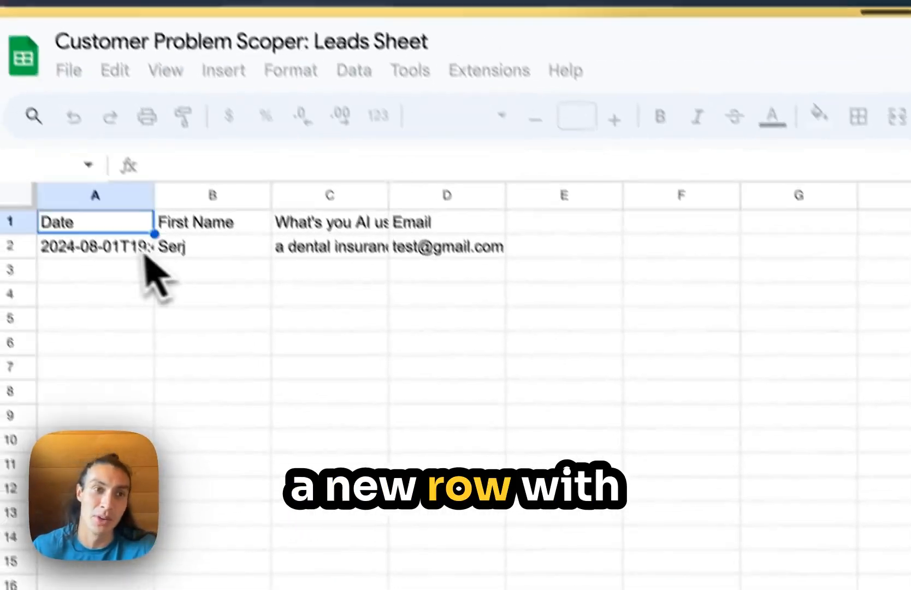
Step: Check the captured lead's first name, AI use case and email entries in the leads sheet
left_click(224, 255)
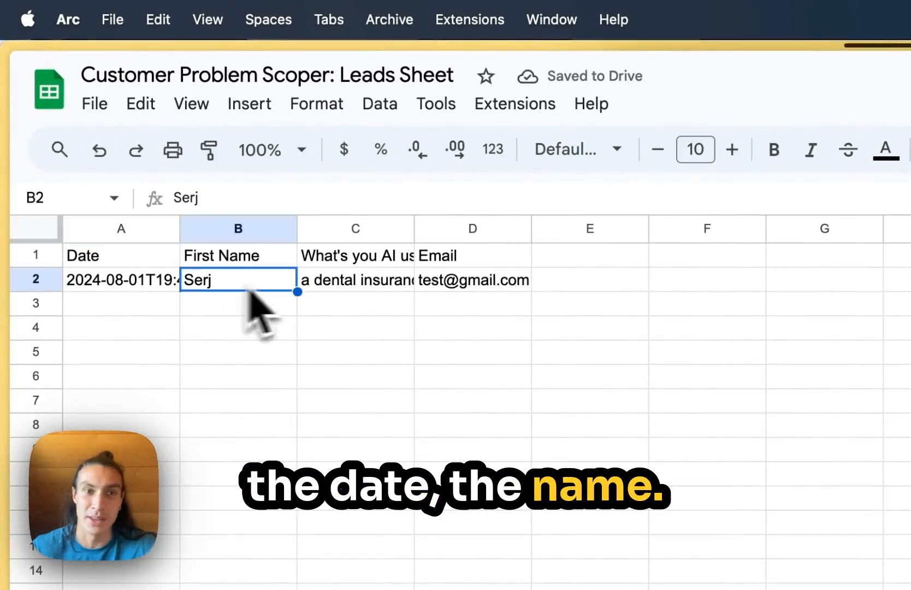
left_click(364, 286)
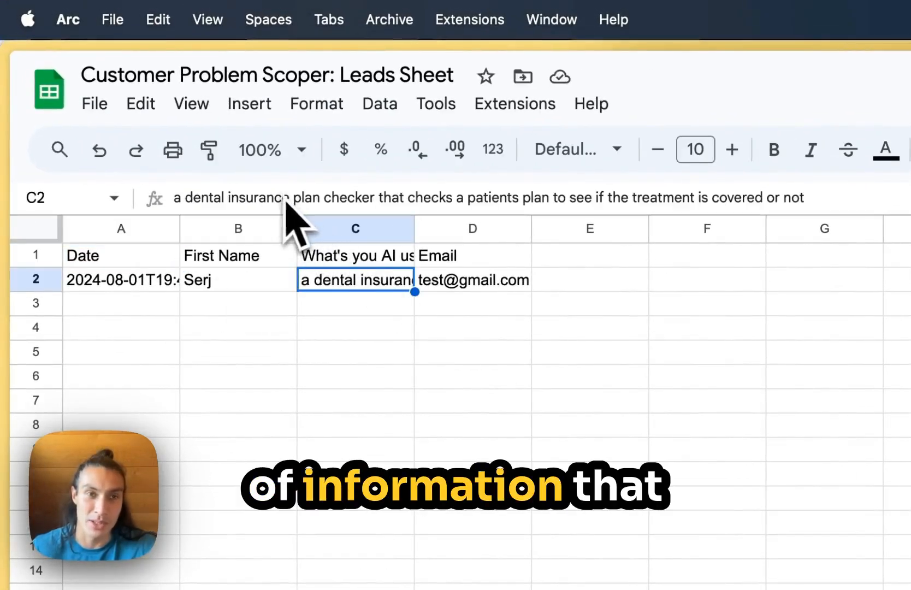
left_click(444, 287)
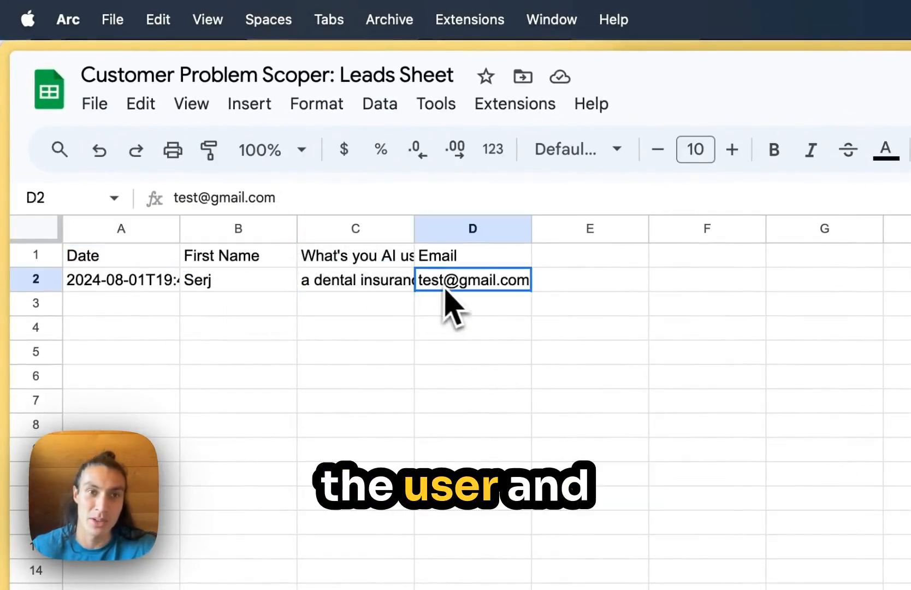
left_click(369, 309)
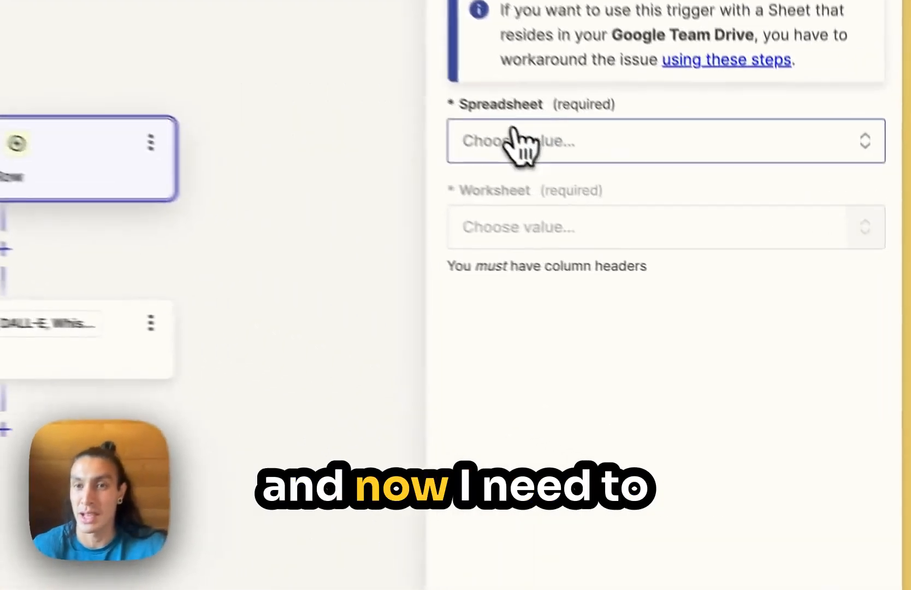
Step: Set the New Spreadsheet Row trigger to the spreadsheet "Customer Problem Scoper: Leads Sheet" and the worksheet "Leads"
left_click(699, 262)
left_click(457, 508)
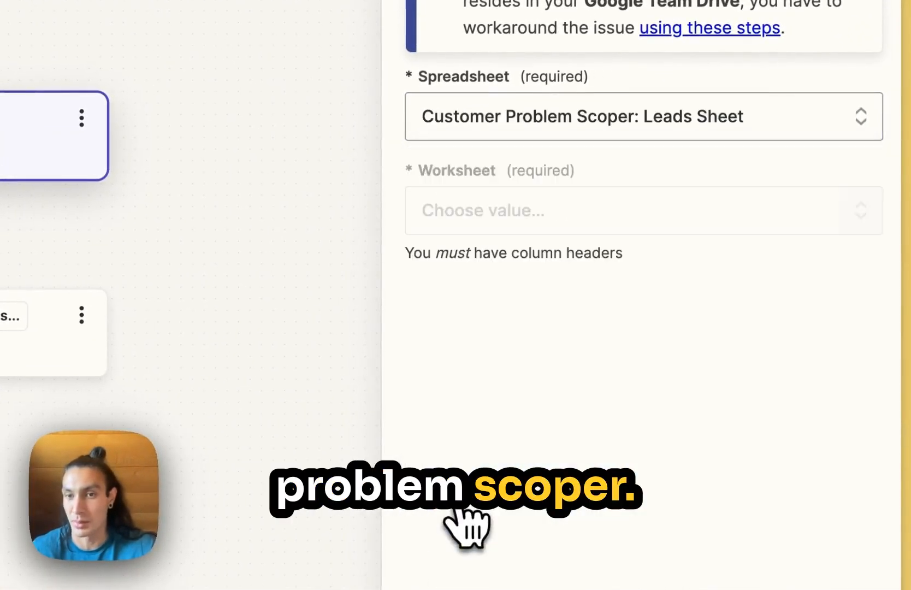
left_click(511, 215)
left_click(447, 516)
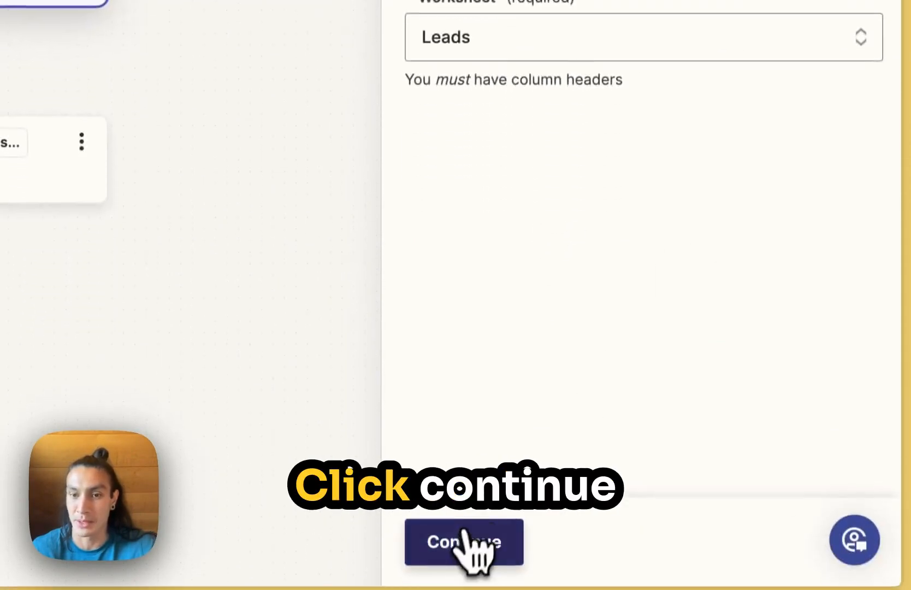
Step: Test the Google Sheets trigger and continue with the record Spreadsheet Row A
left_click(468, 587)
left_click(586, 462)
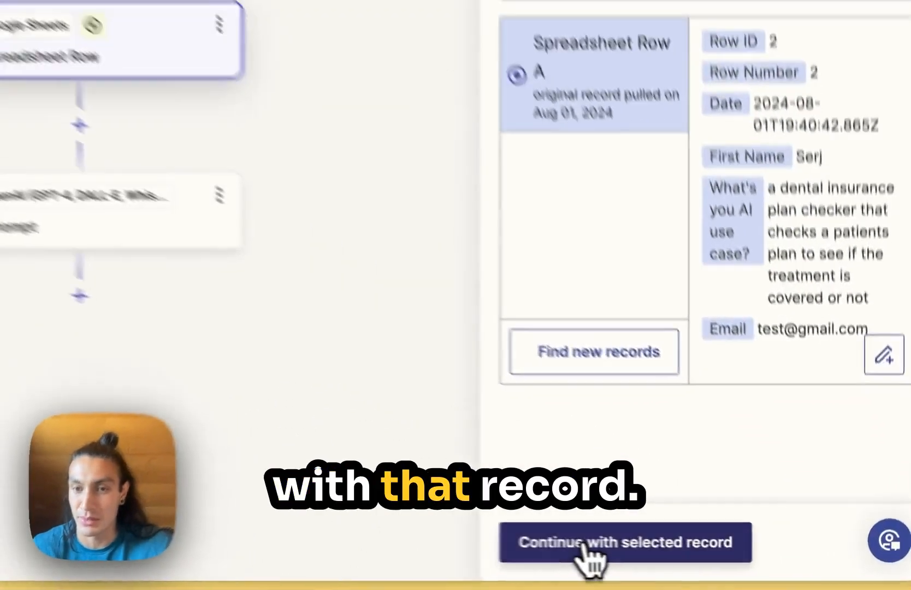
left_click(705, 561)
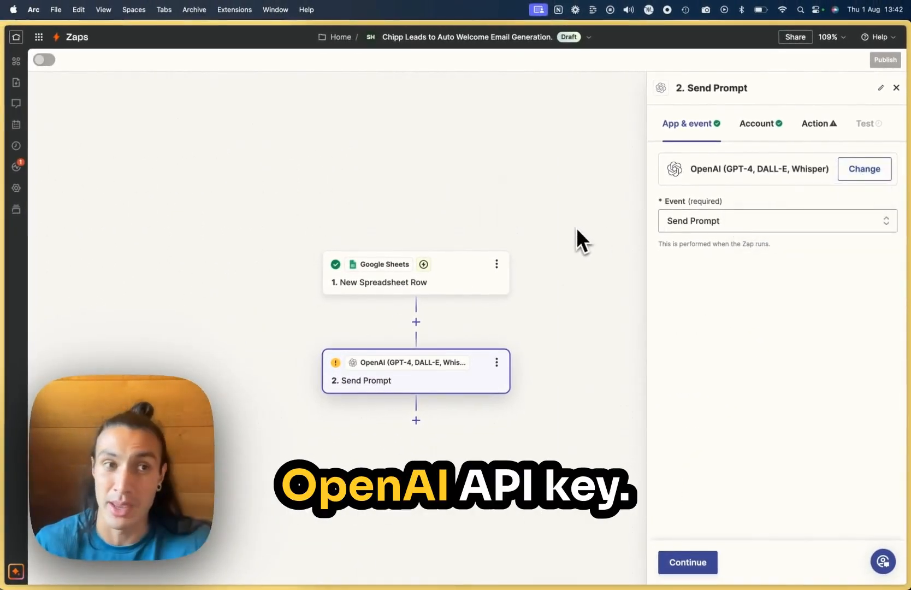
Step: Look over the OpenAI account's user API keys page for where to create a secret key, and return to the Zap
mouse_move(25, 441)
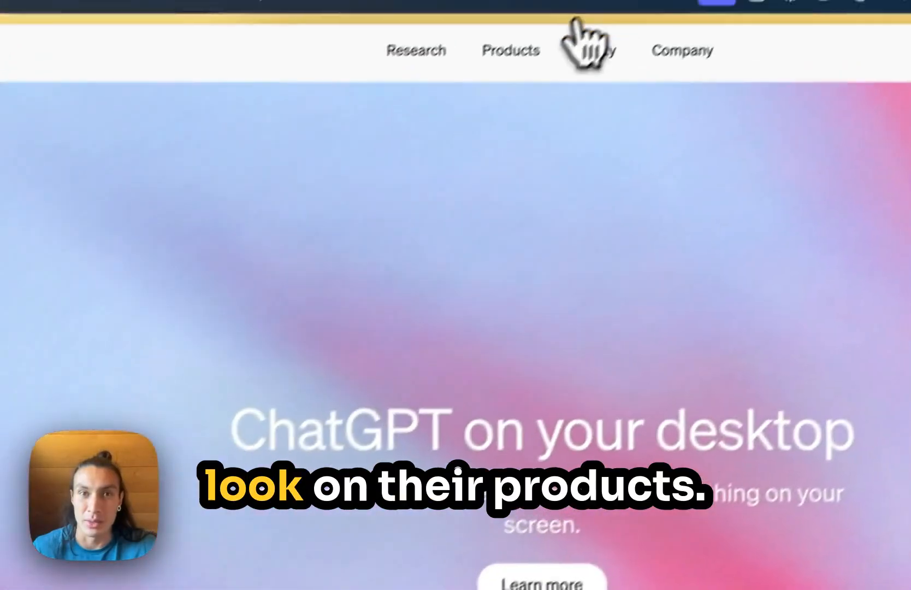
mouse_move(484, 80)
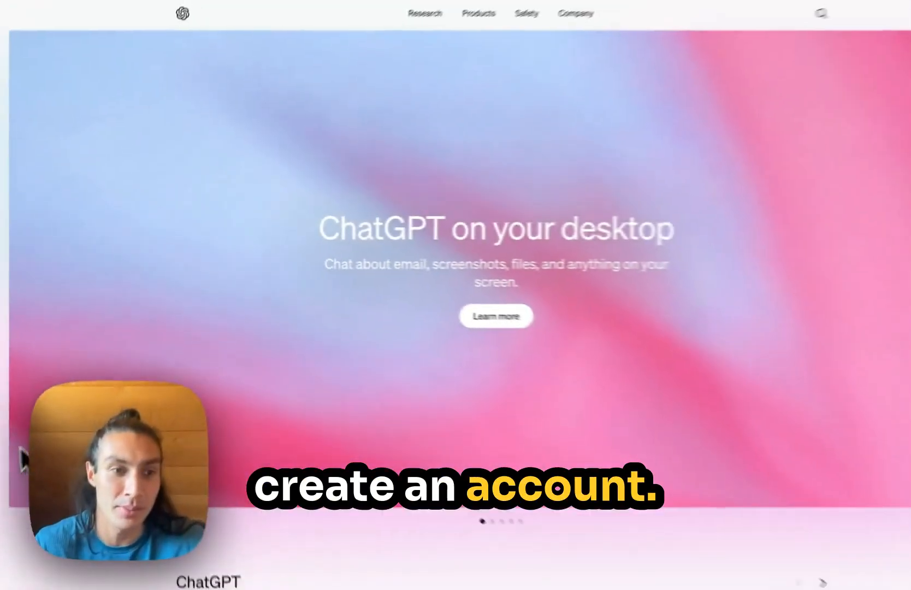
mouse_move(22, 469)
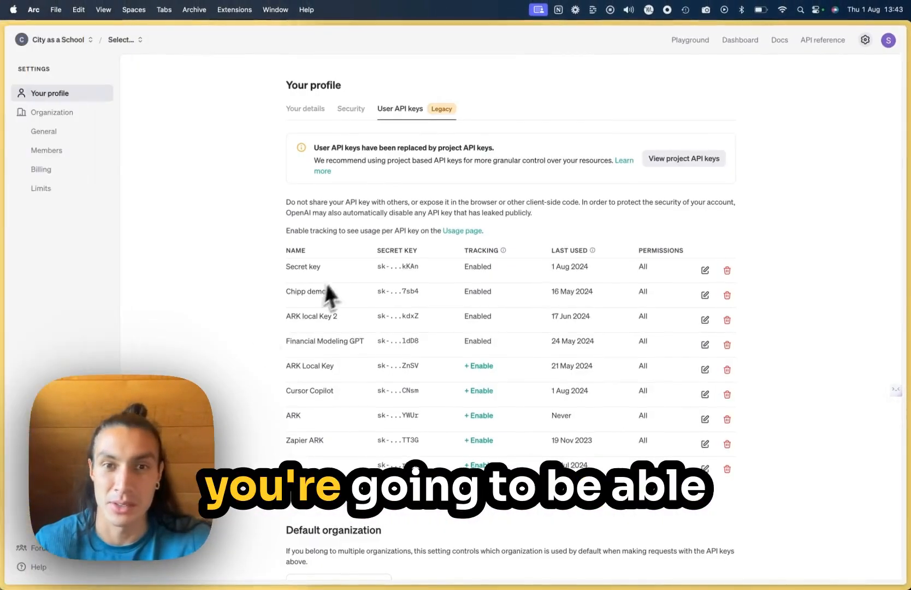
scroll(457, 292, "down", 3)
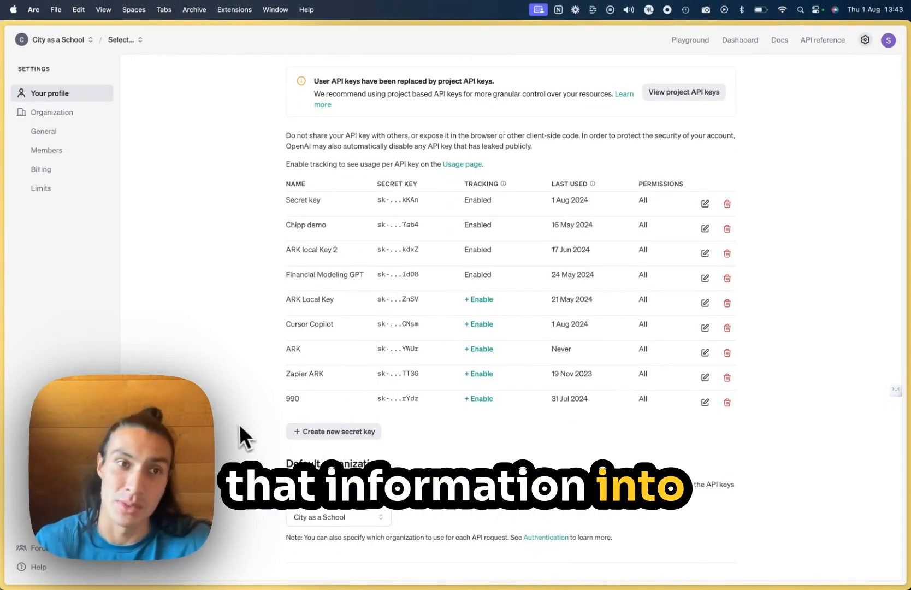
mouse_move(2, 434)
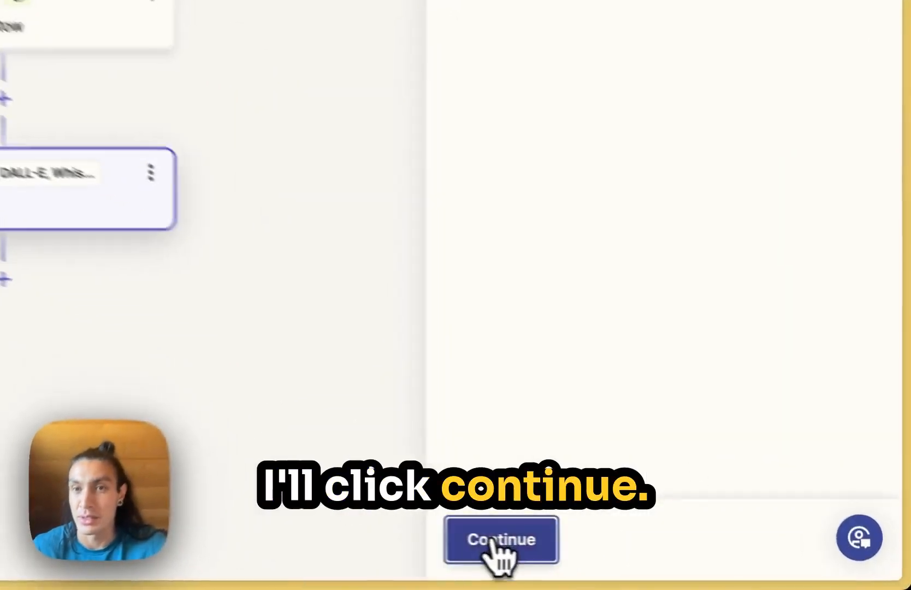
Step: Accept the Send Prompt event and the connected OpenAI account to reach the action's prompt settings
left_click(685, 563)
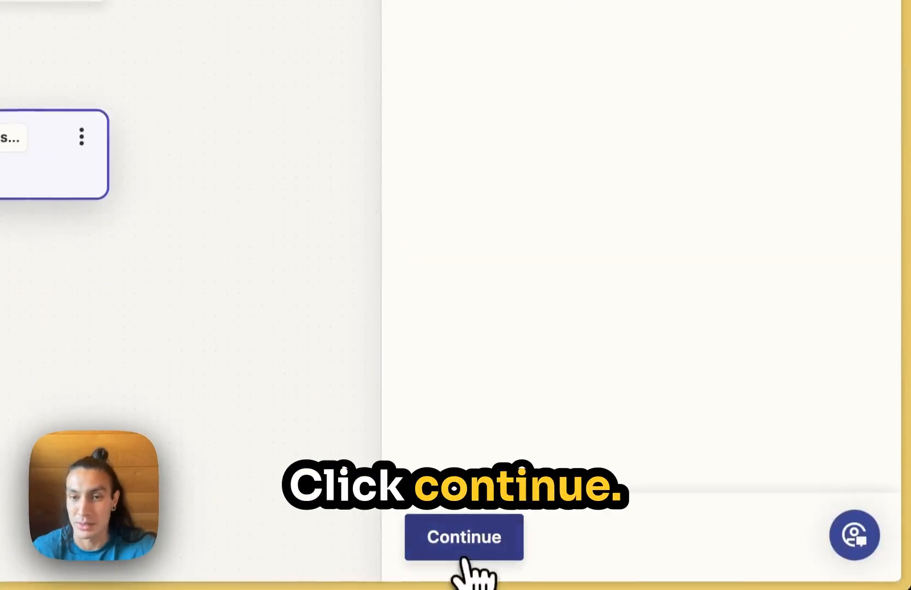
left_click(465, 538)
scroll(545, 386, "down", 2)
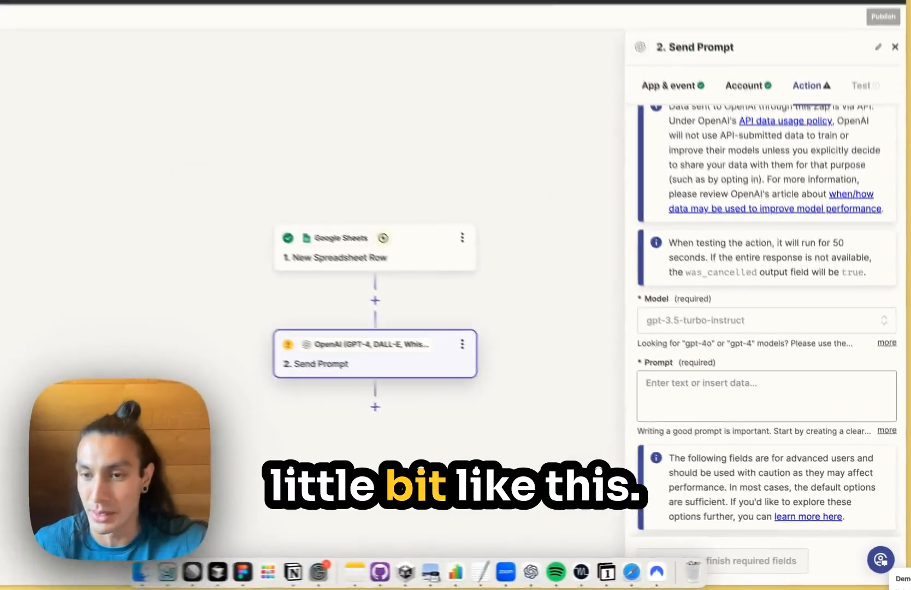
Step: Copy the entire text of the "Demo Prompt" note and paste it into the Send Prompt action's Prompt field
left_click(903, 584)
left_click(411, 271)
scroll(412, 271, "up", 10)
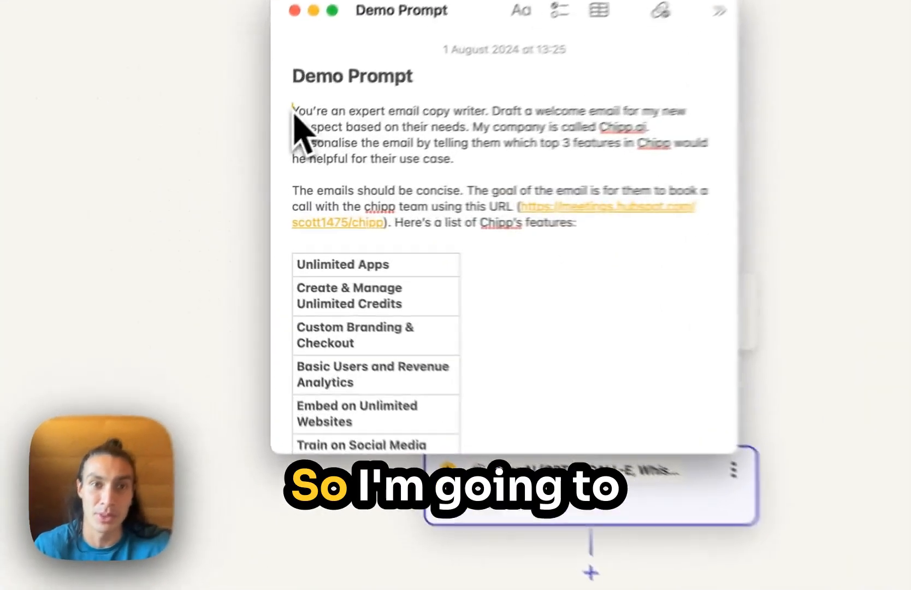
left_click_drag(248, 160, 386, 342)
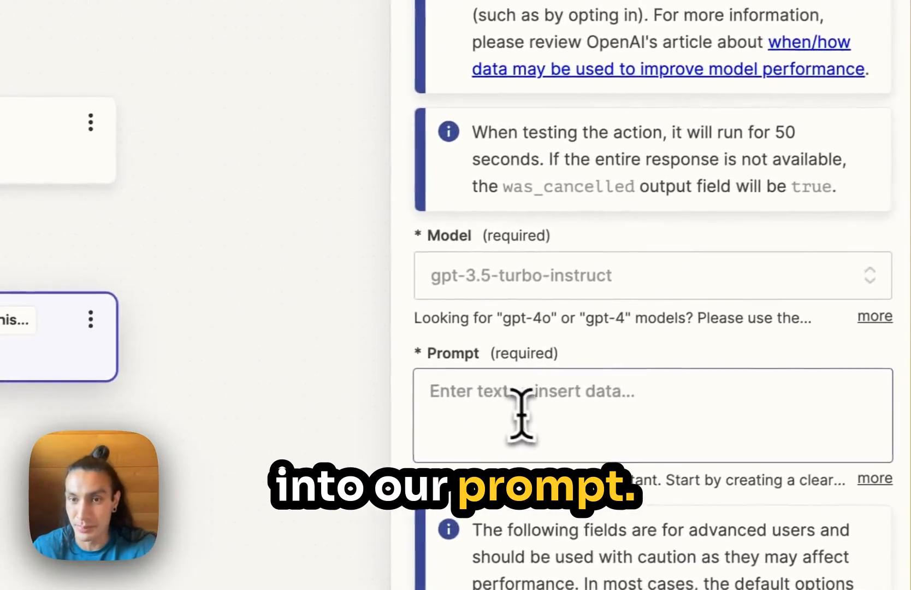
left_click(492, 420)
key("super+v")
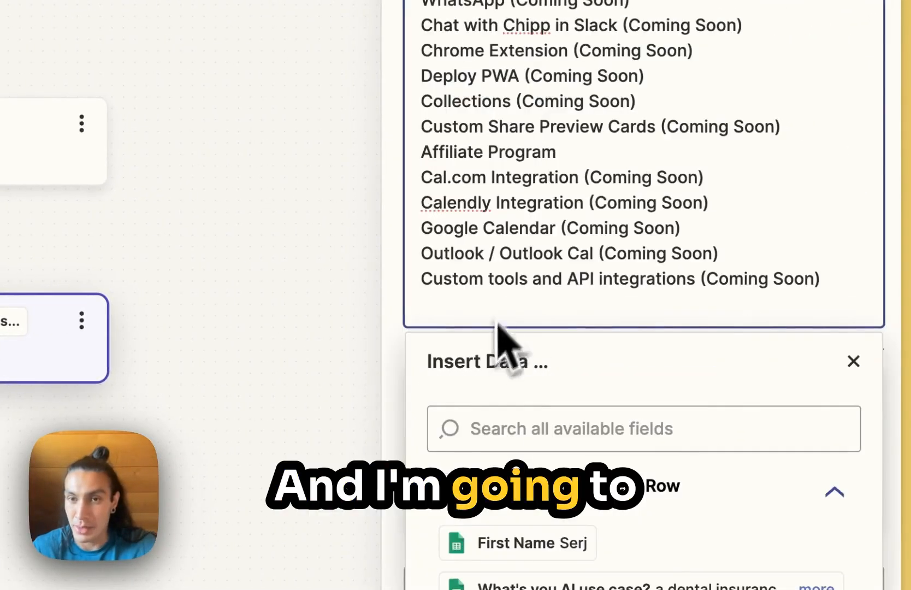
Step: Add the line "This is their AI app use case:" as a separate paragraph after the prompt's first paragraph
scroll(546, 218, "up", 10)
scroll(580, 125, "down", 5)
left_click(646, 309)
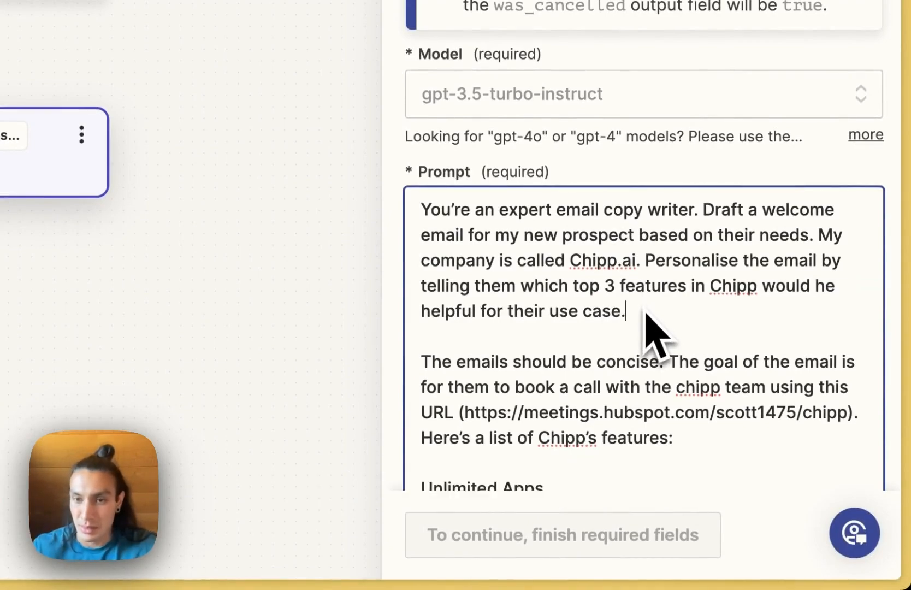
key("Return")
key("Return")
type("This is thei")
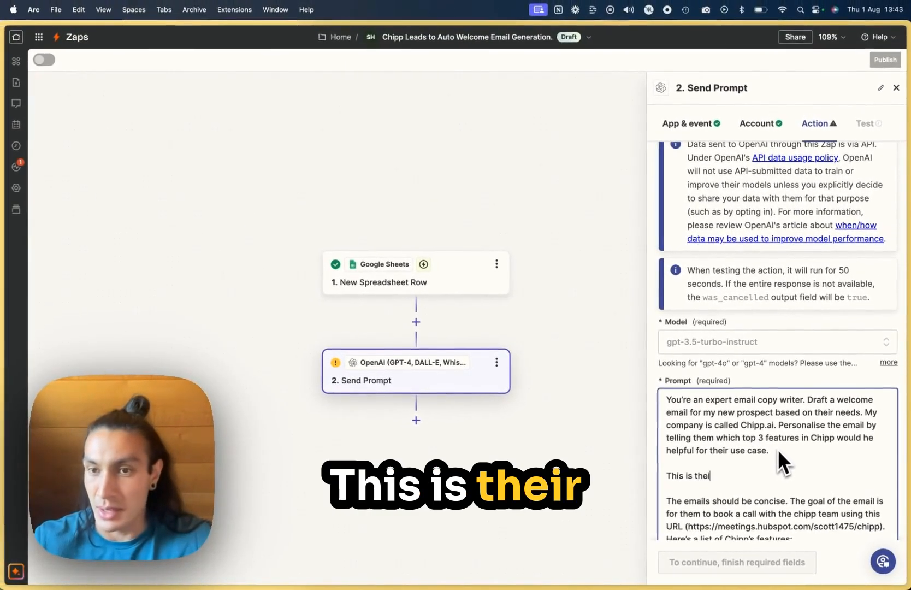
type("r AI app us")
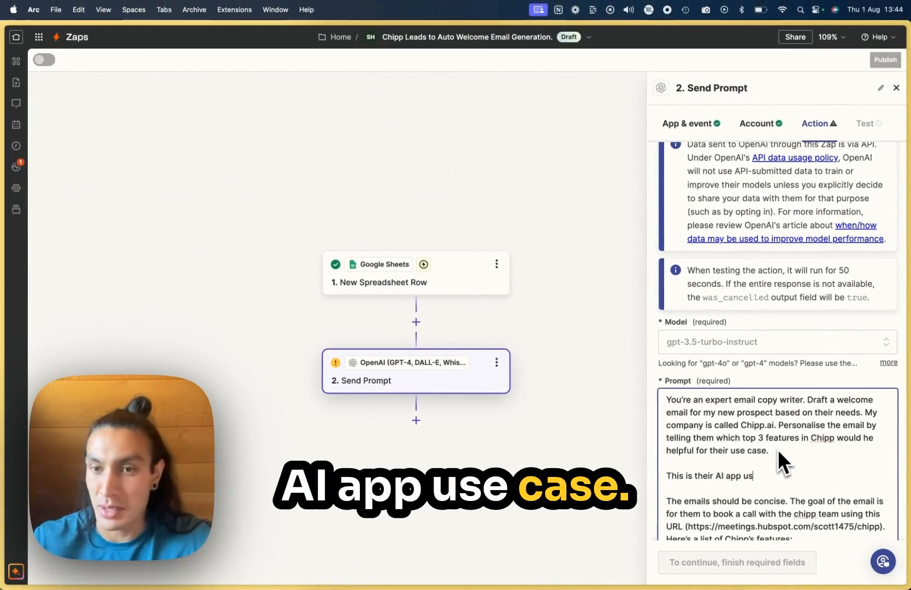
type("e case:")
Step: Insert the spreadsheet row's "What's you AI use case?" field after the colon in the prompt and close the data picker
scroll(808, 453, "down", 10)
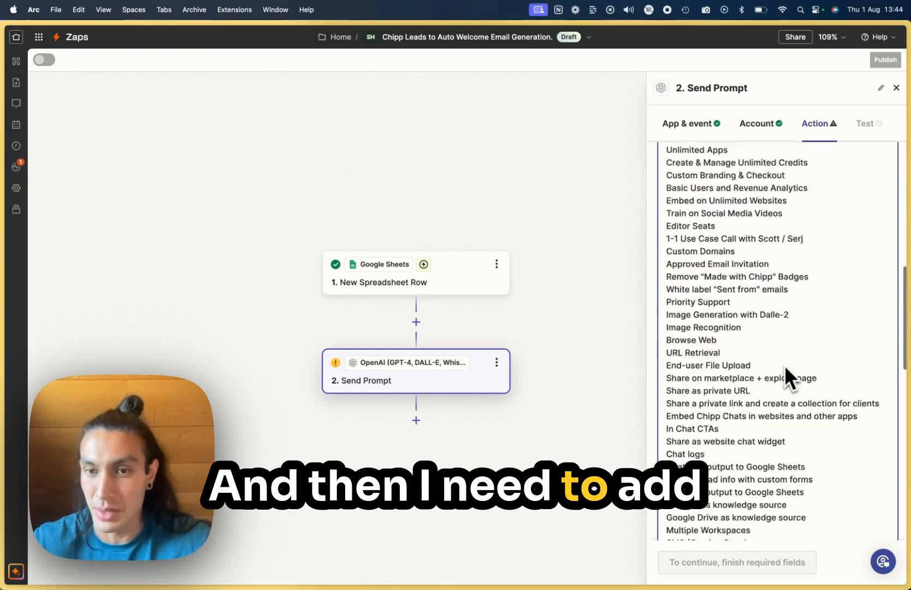
scroll(784, 365, "down", 9)
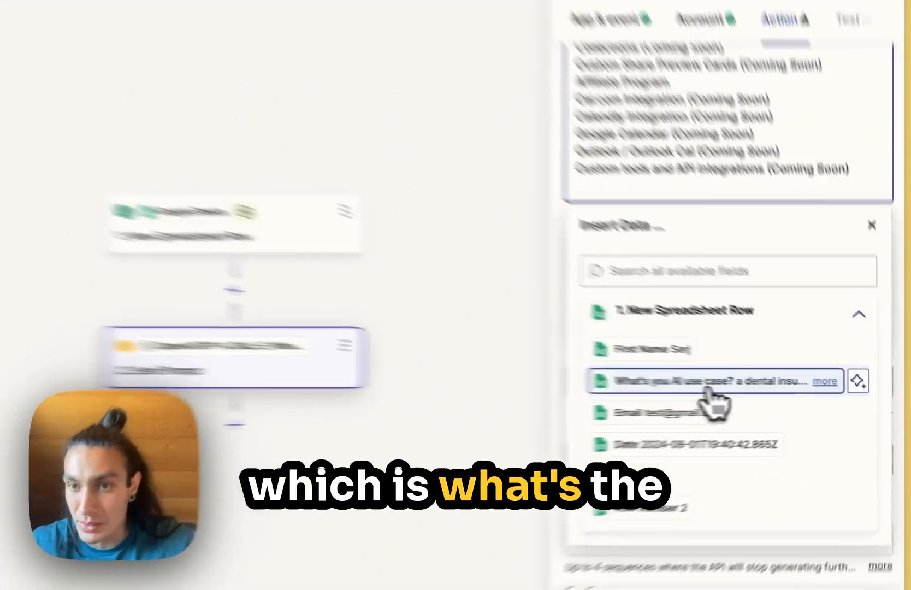
left_click(763, 390)
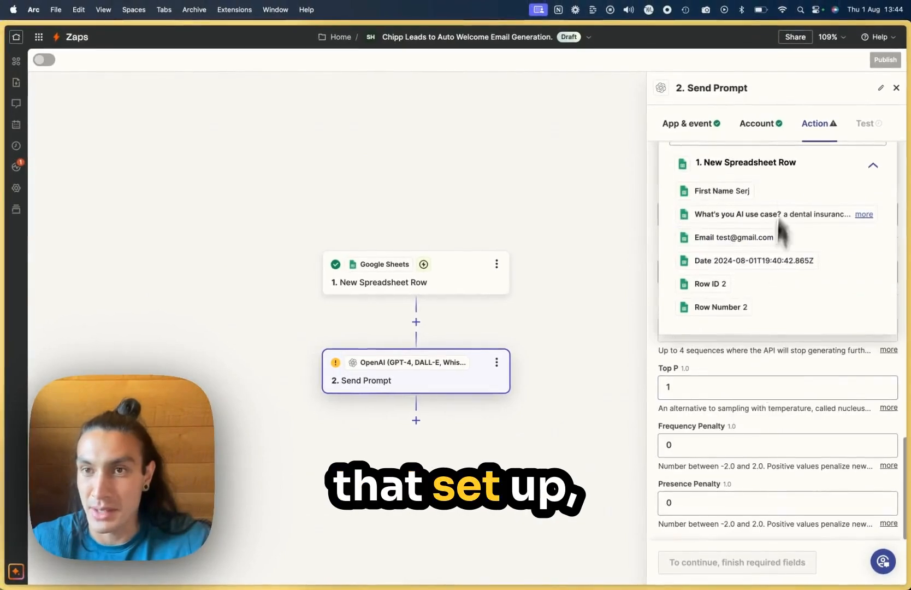
scroll(786, 155, "up", 2)
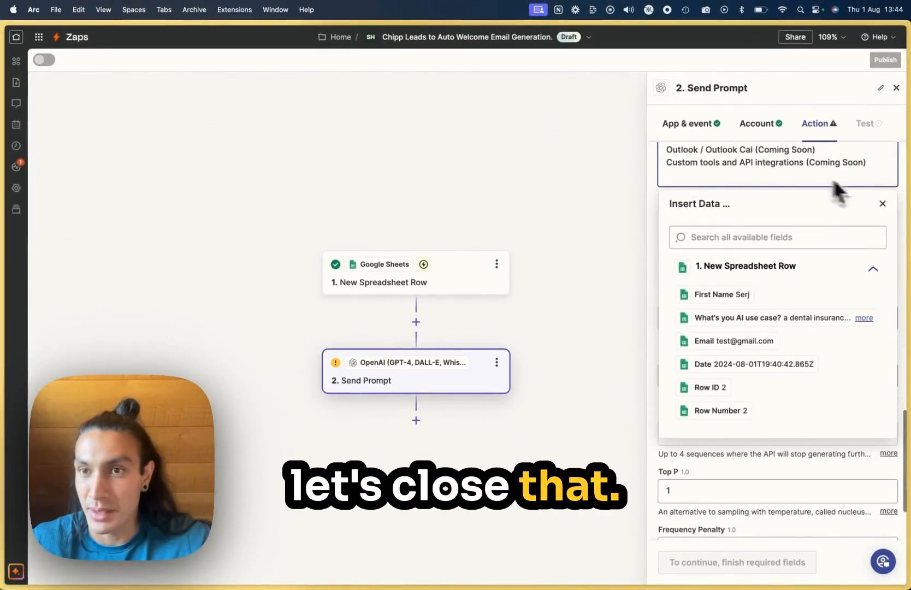
left_click(882, 203)
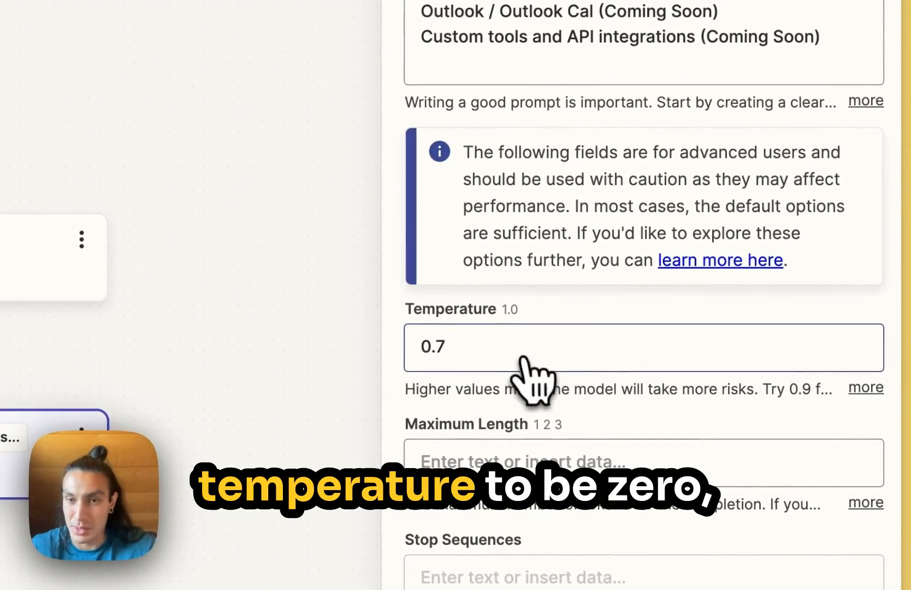
Step: Keep the default advanced model options and run a test of the Send Prompt step
scroll(535, 463, "down", 4)
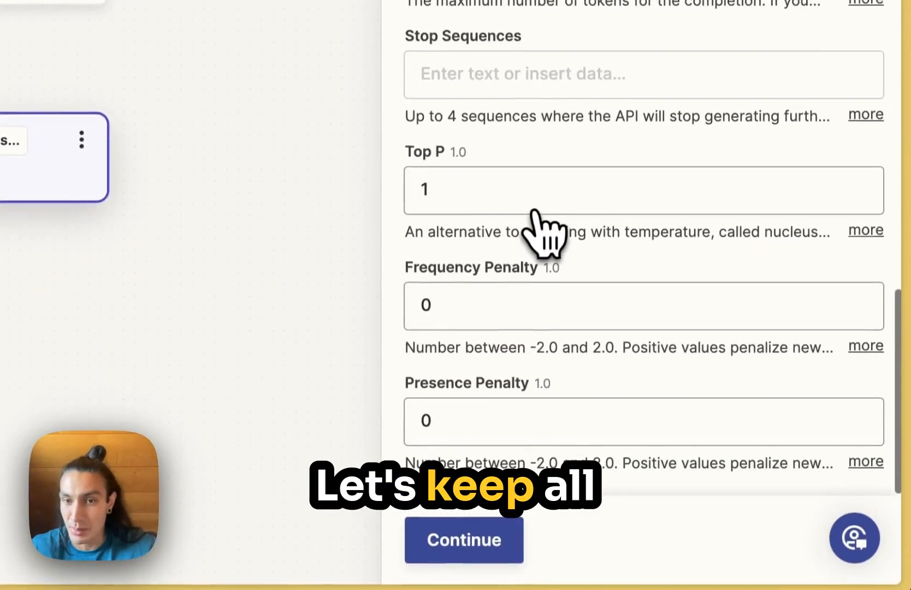
left_click(496, 533)
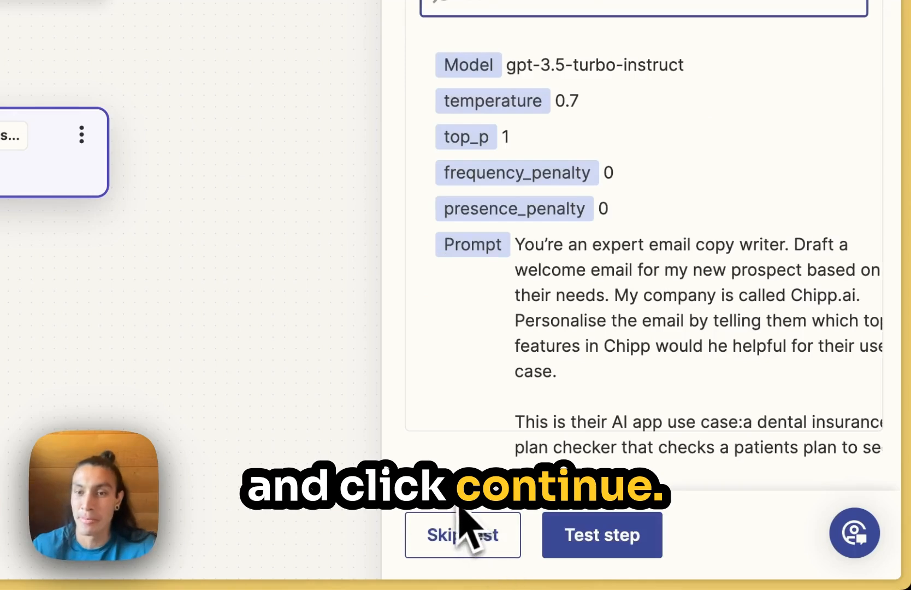
left_click(570, 546)
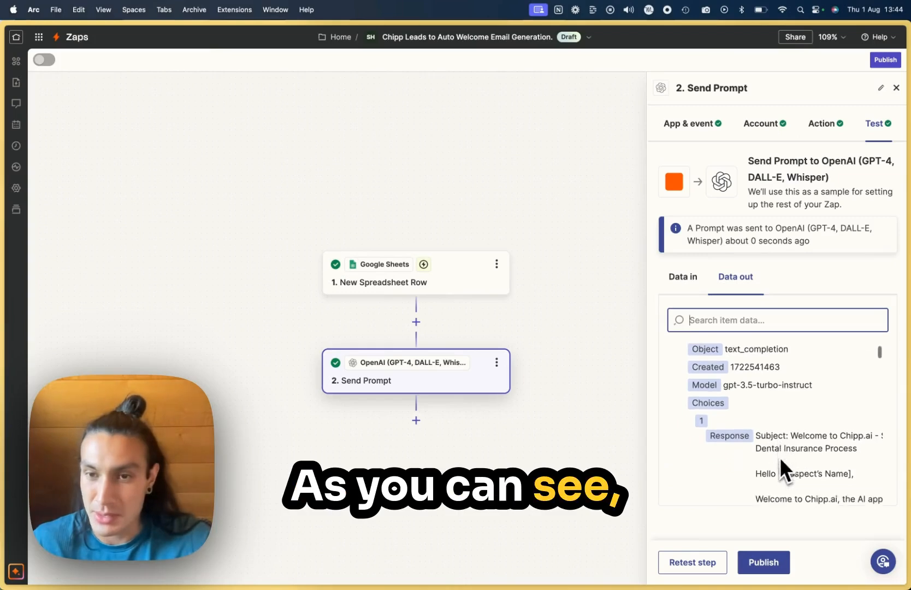
Step: Read through the welcome email in the test's output, checking its greeting, recommended Chipp features and call-booking link
scroll(643, 401, "down", 4)
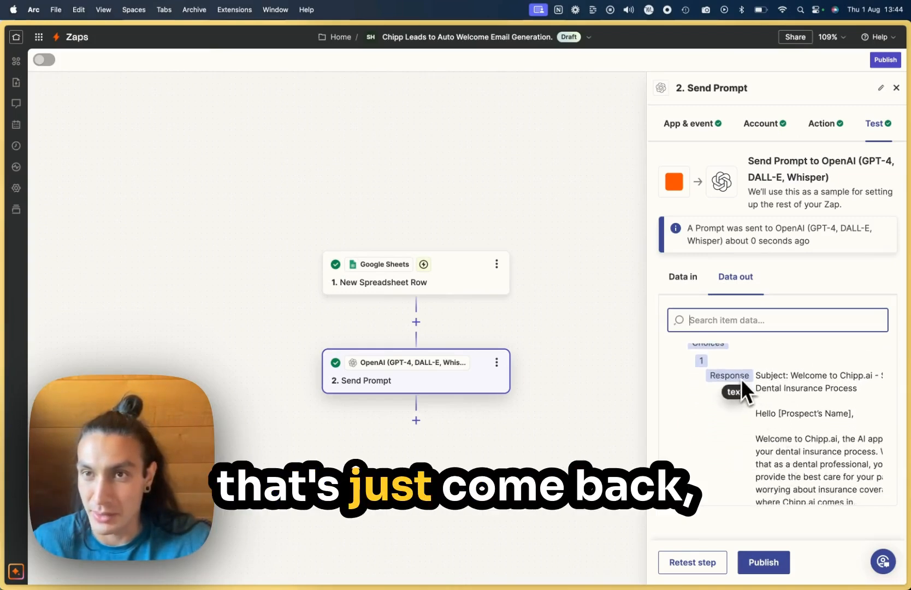
scroll(796, 443, "down", 2)
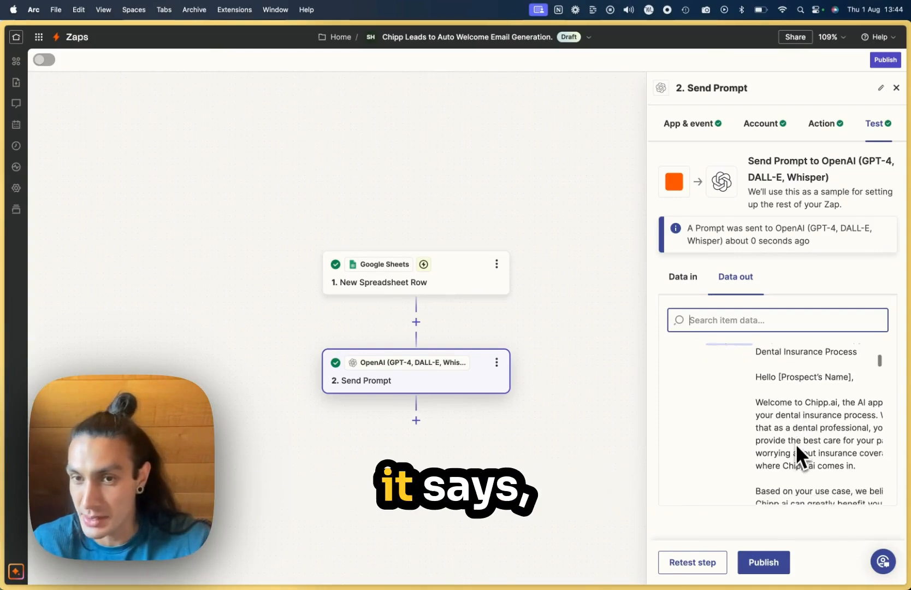
scroll(781, 403, "down", 1)
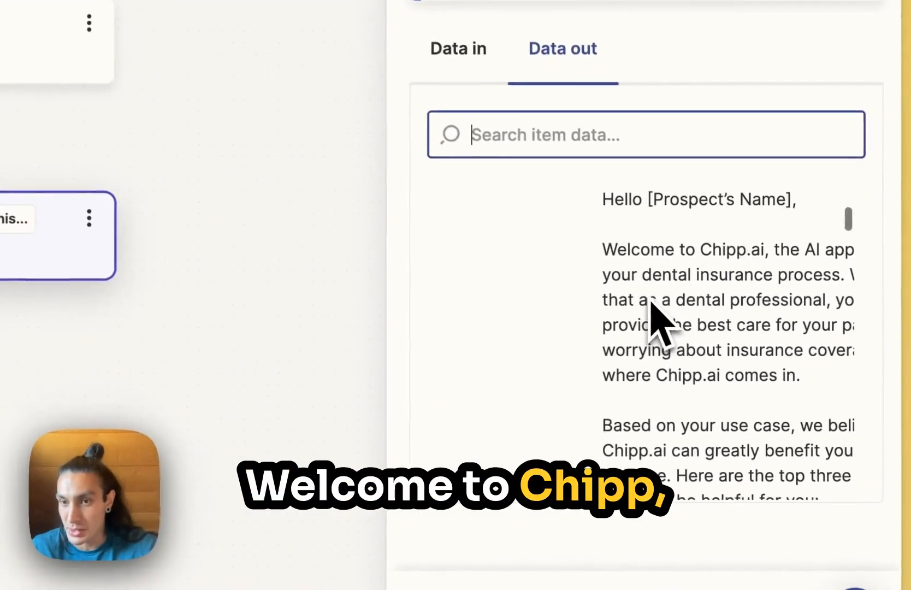
scroll(780, 403, "right", 2)
scroll(649, 301, "right", 2)
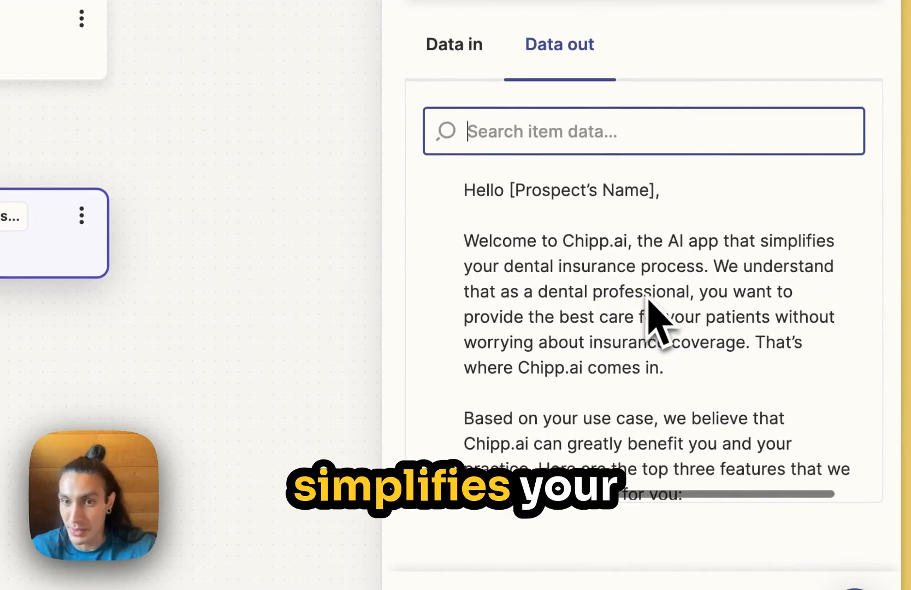
scroll(649, 300, "down", 1)
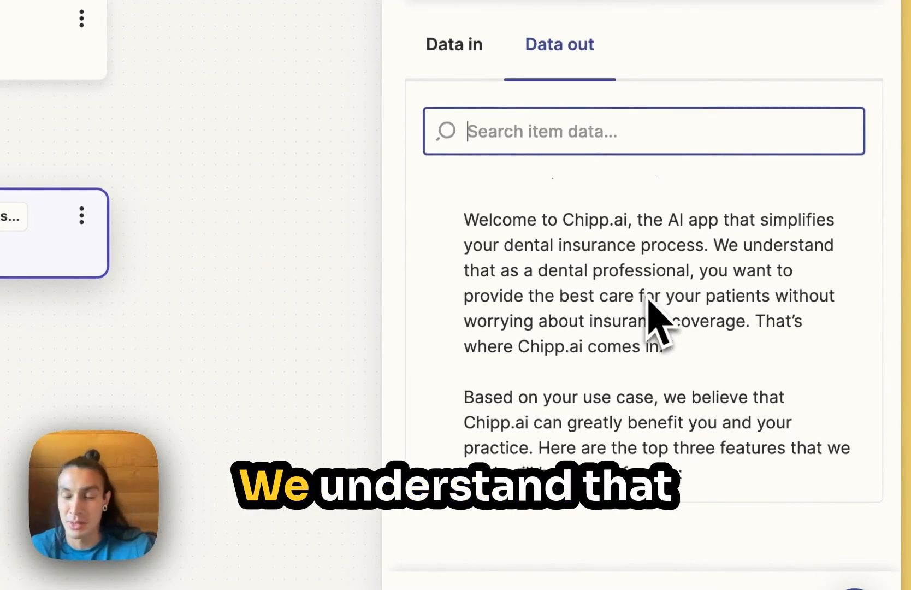
scroll(609, 299, "down", 1)
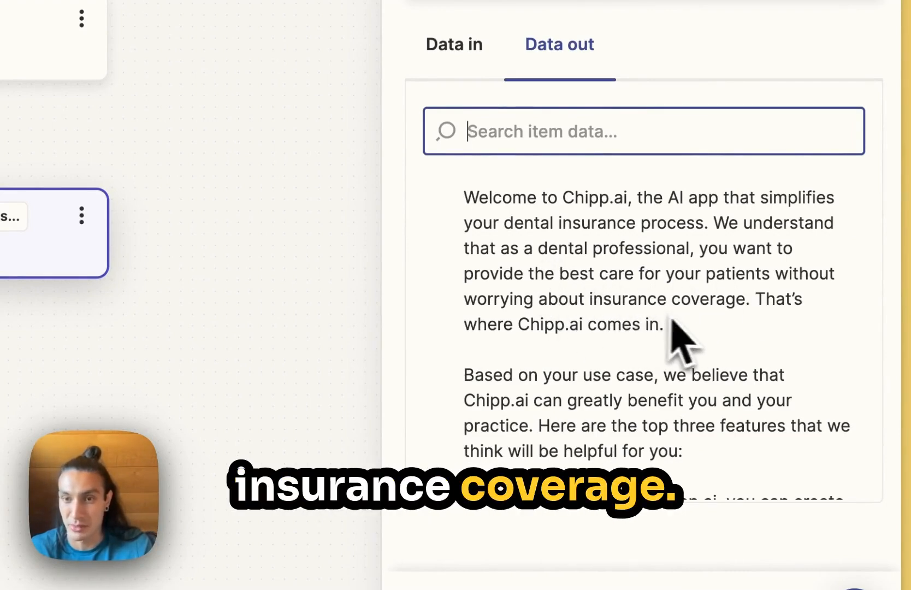
scroll(685, 350, "down", 5)
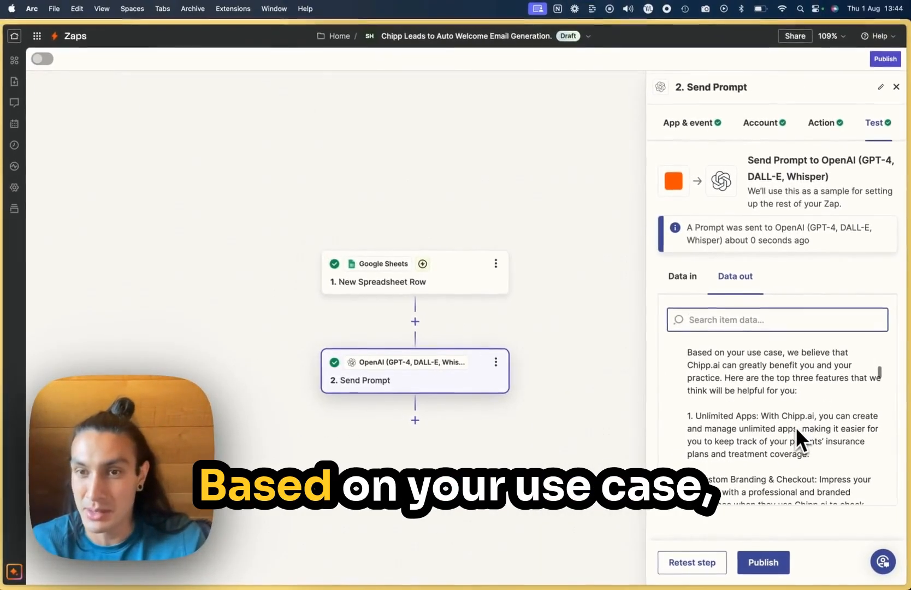
scroll(780, 404, "down", 3)
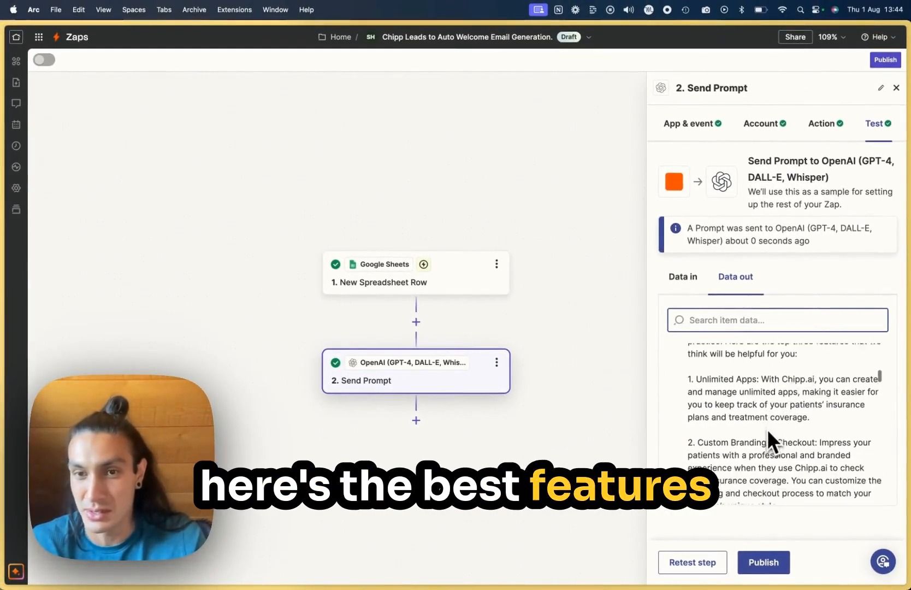
scroll(766, 428, "down", 8)
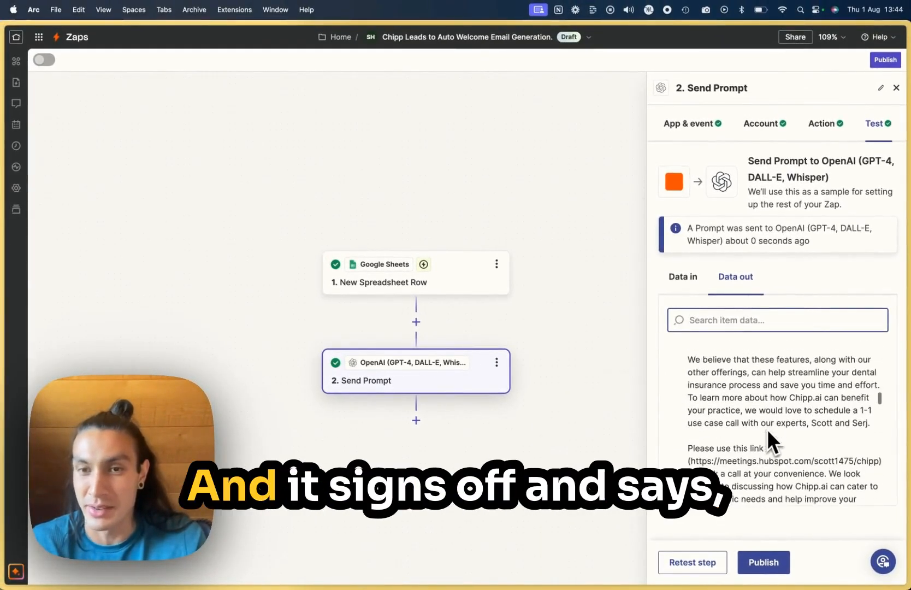
scroll(766, 428, "down", 1)
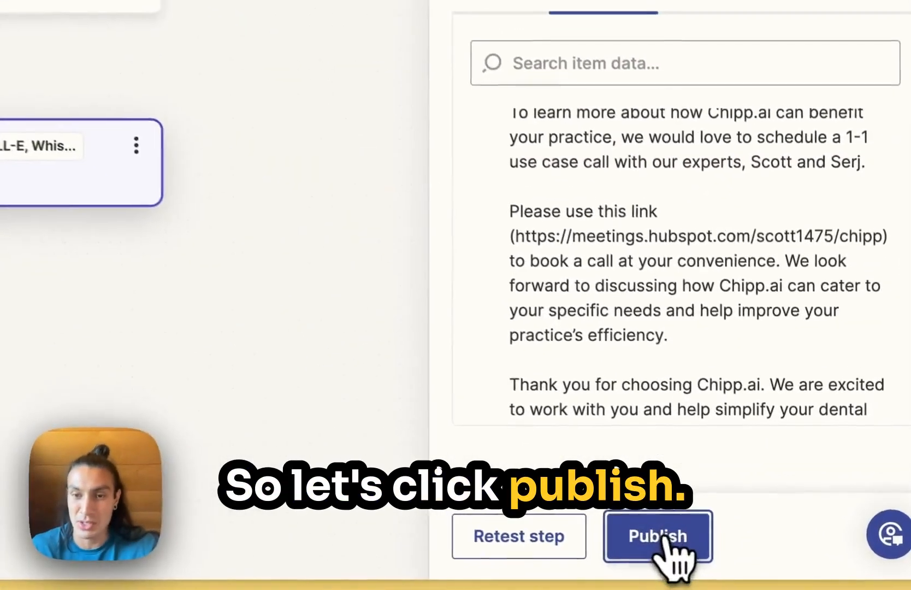
Step: Publish the Zap "Chipp Leads to Auto Welcome Email Generation." and dismiss the confirmation dialog
left_click(663, 536)
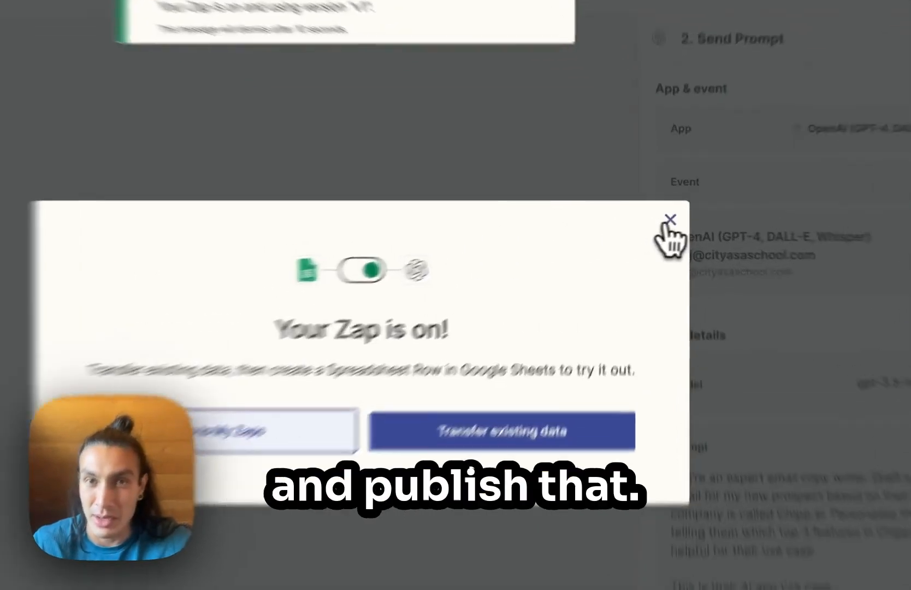
left_click(668, 213)
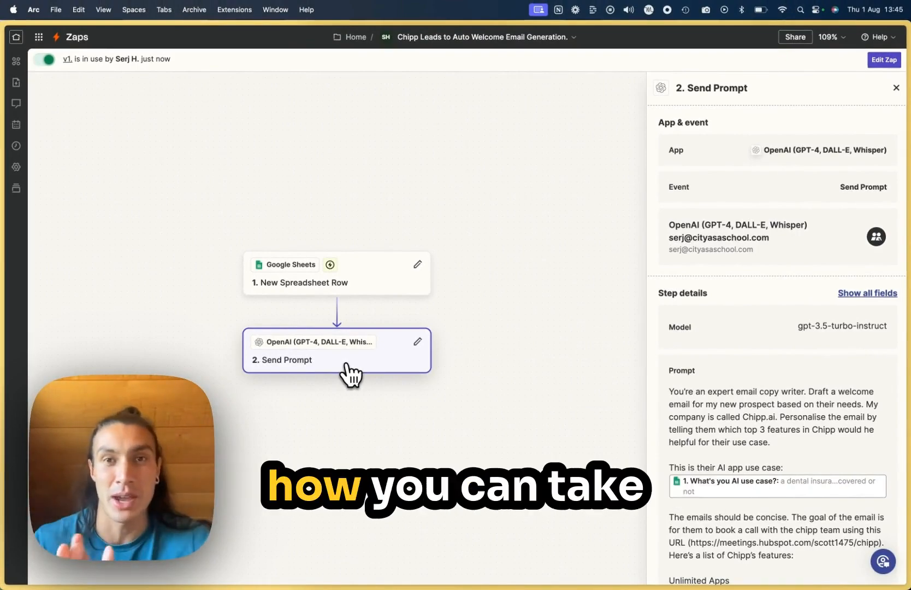
Step: Switch back to the Customer Problem Scoper app's builder page in Chipp
mouse_move(9, 355)
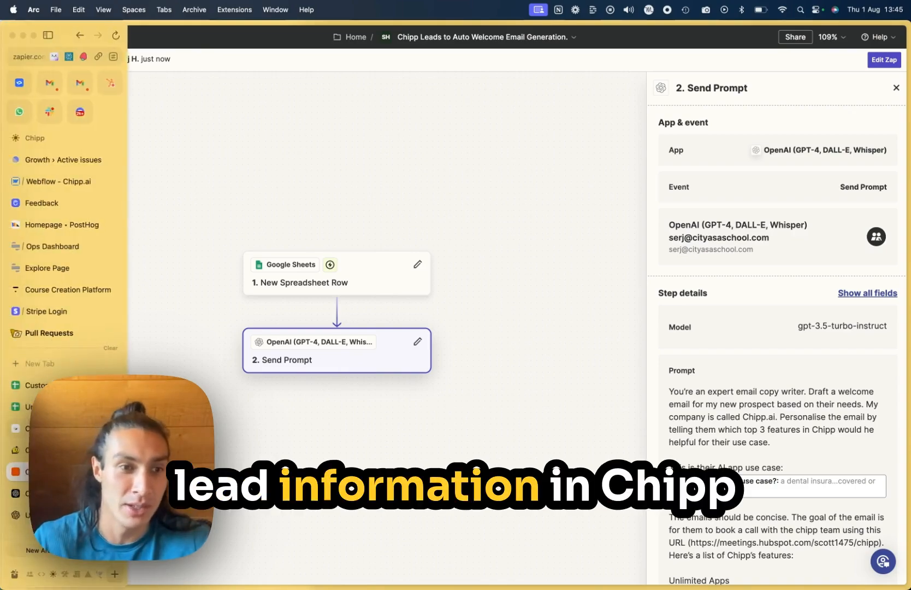
left_click(76, 450)
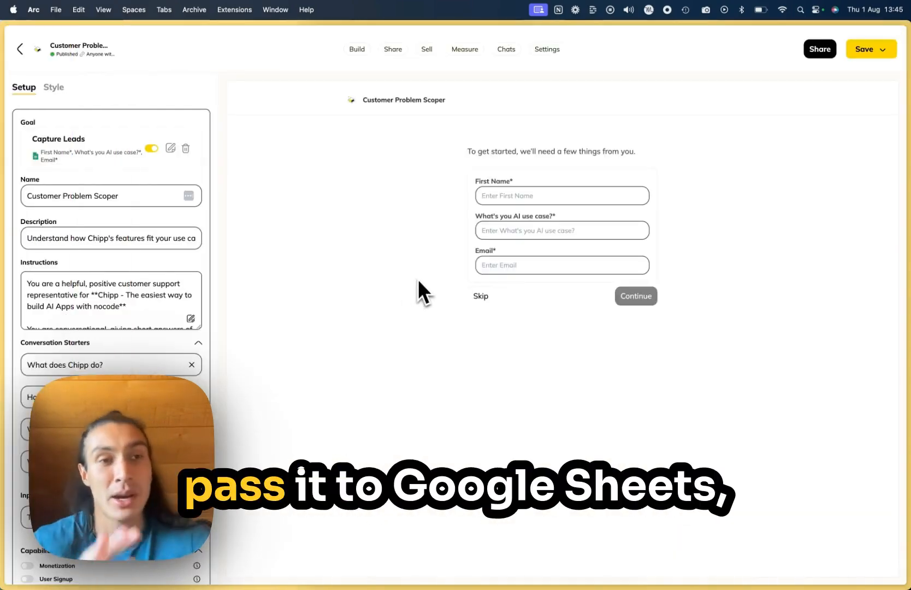